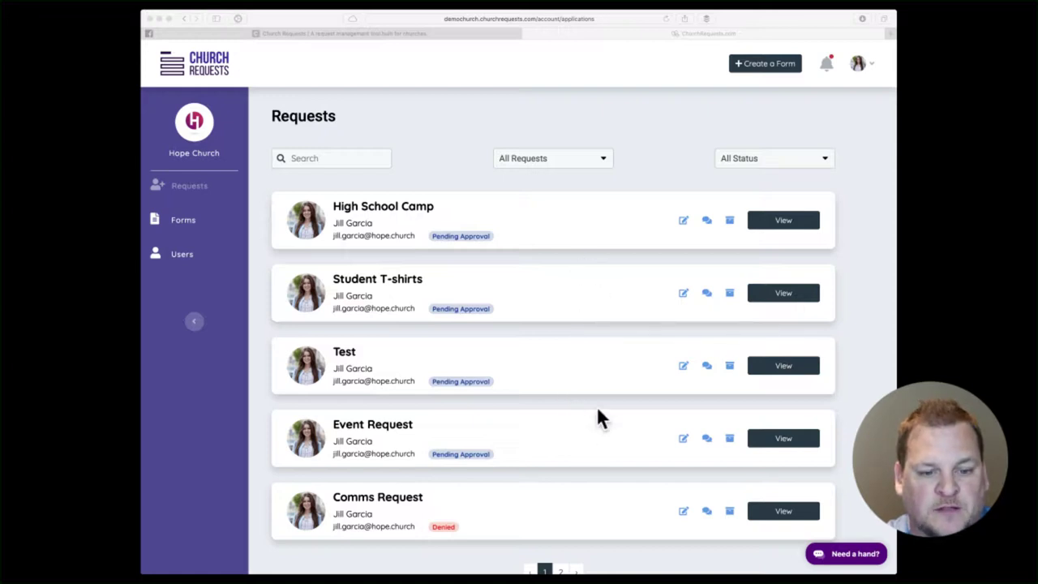
Open High School Camp's details and review its department, description, audience, deliverables, size, quantity and budget.
scroll(598, 411, "down", 2)
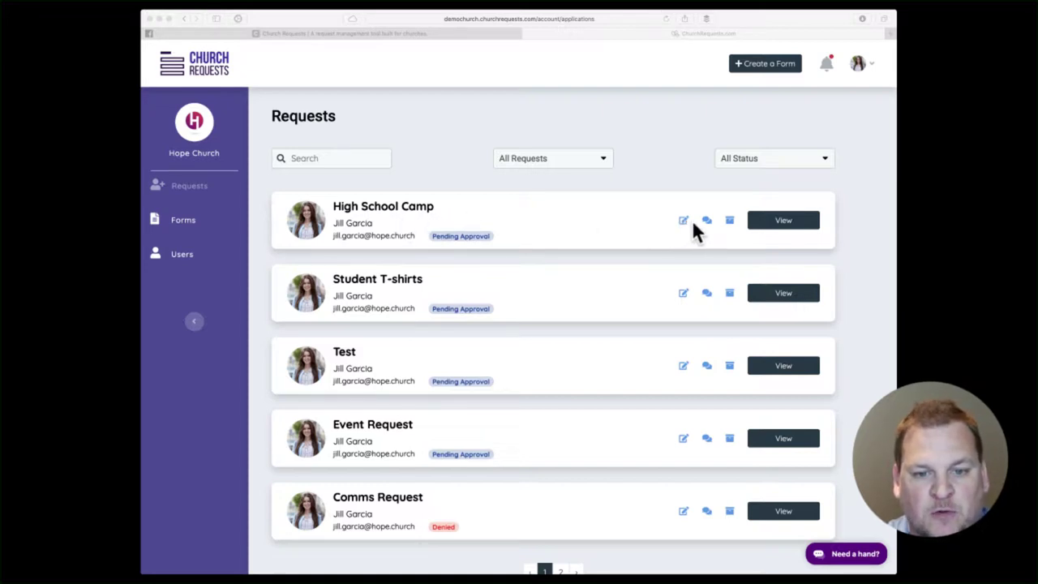
left_click(777, 227)
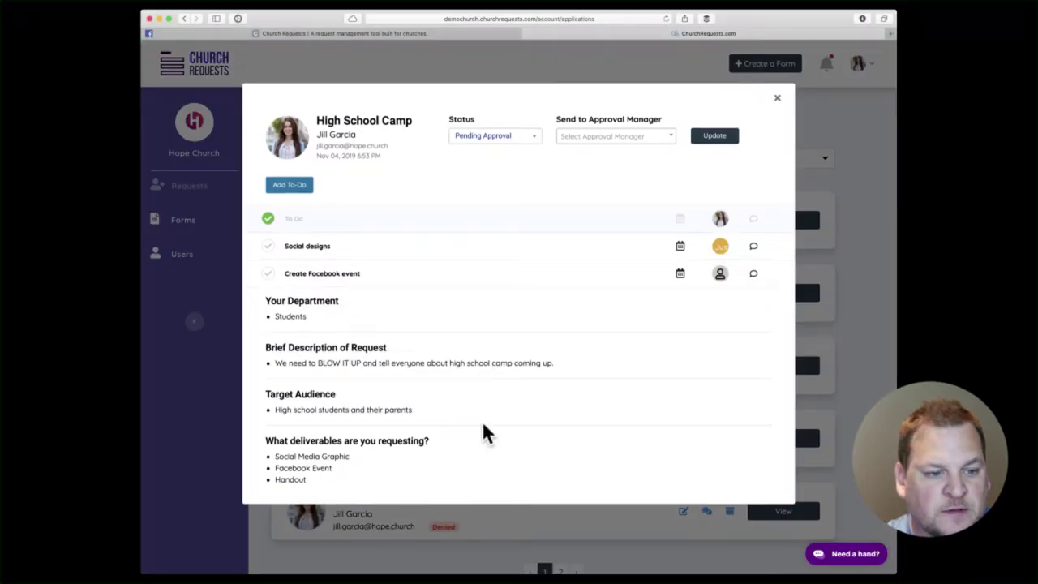
scroll(482, 424, "down", 10)
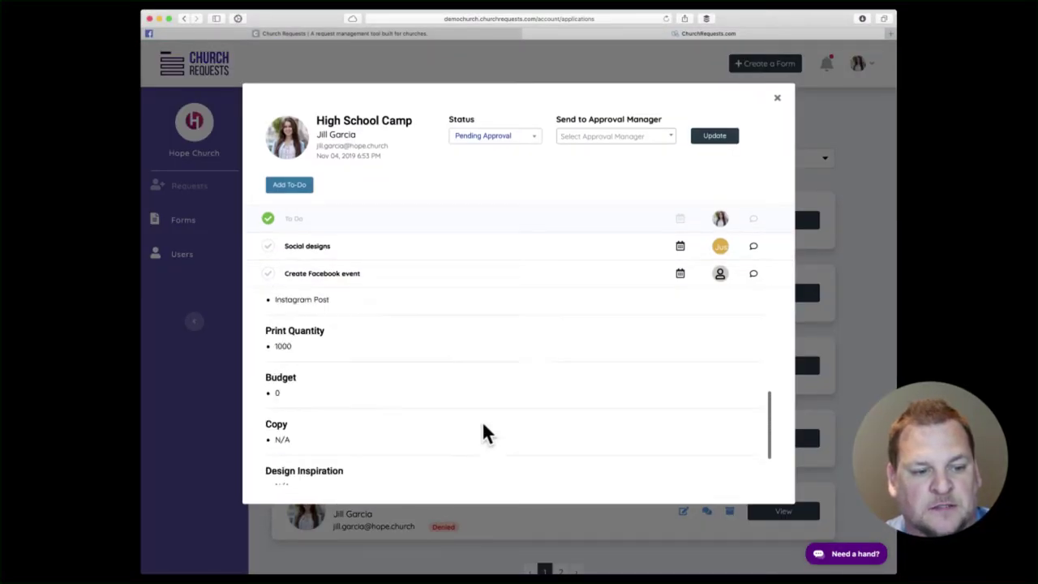
scroll(483, 423, "up", 10)
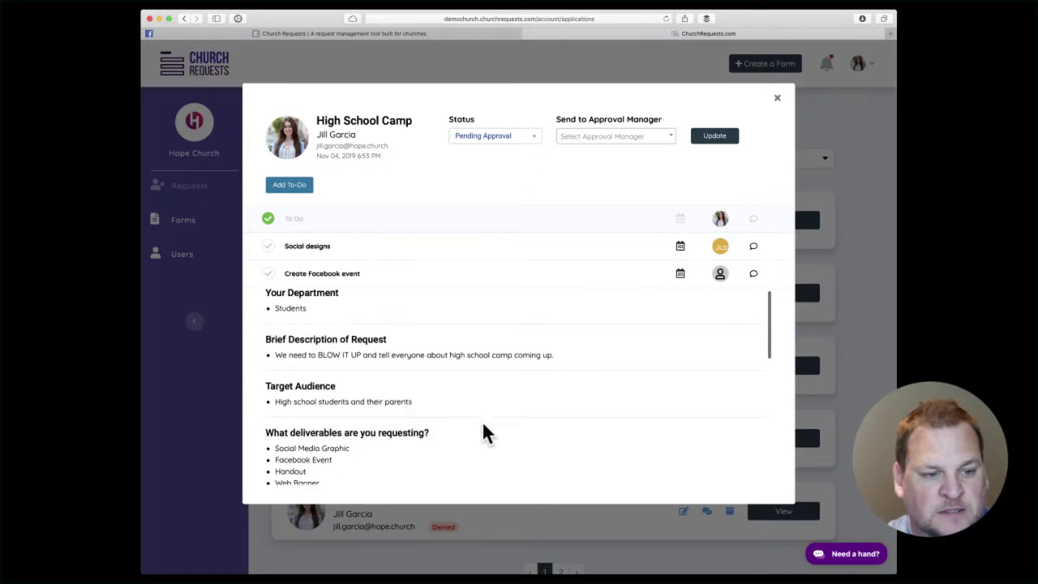
scroll(483, 423, "down", 3)
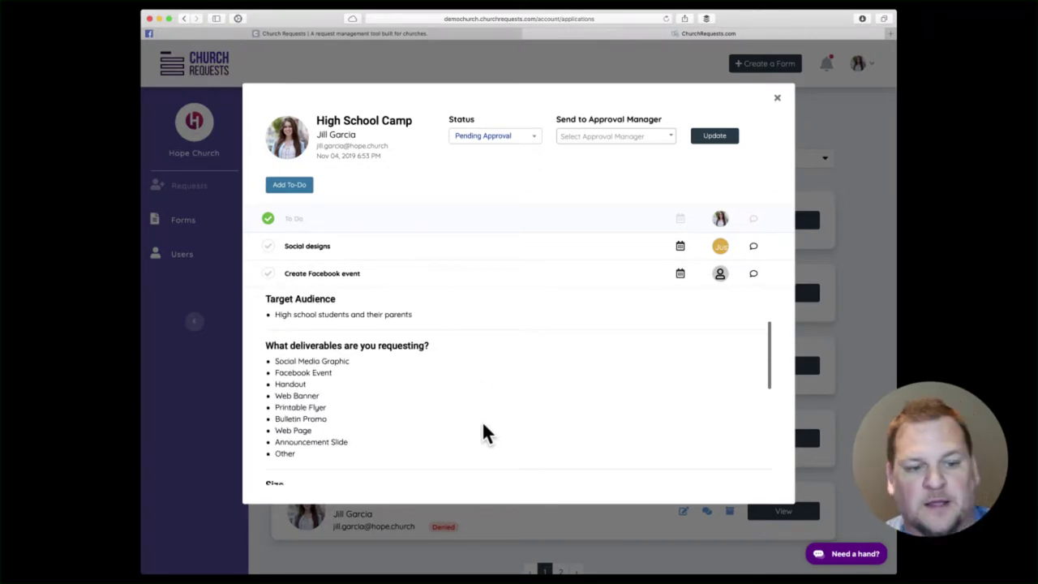
scroll(483, 423, "down", 2)
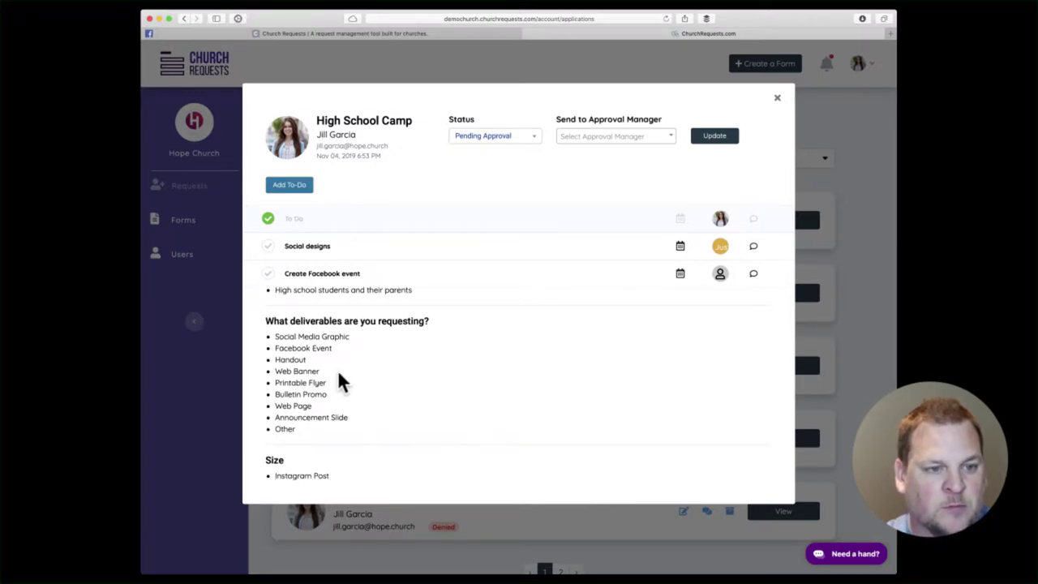
scroll(337, 370, "down", 5)
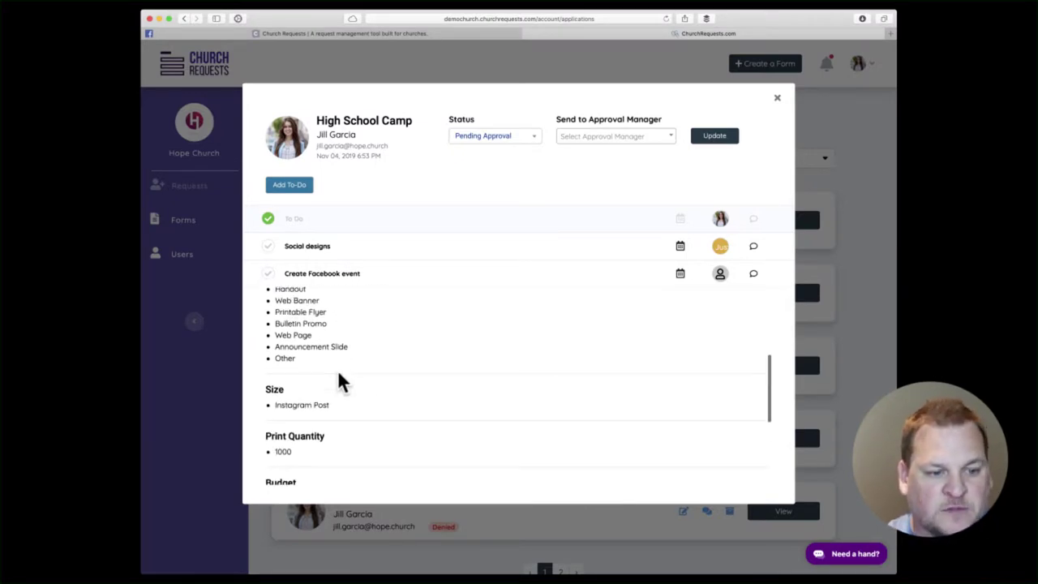
scroll(337, 369, "down", 2)
scroll(337, 369, "up", 2)
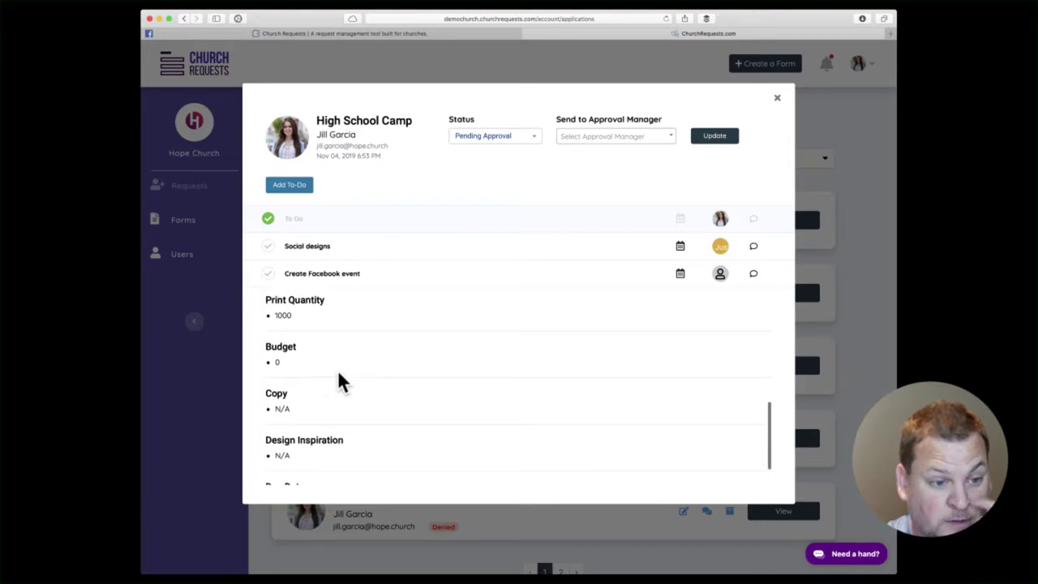
scroll(330, 354, "up", 4)
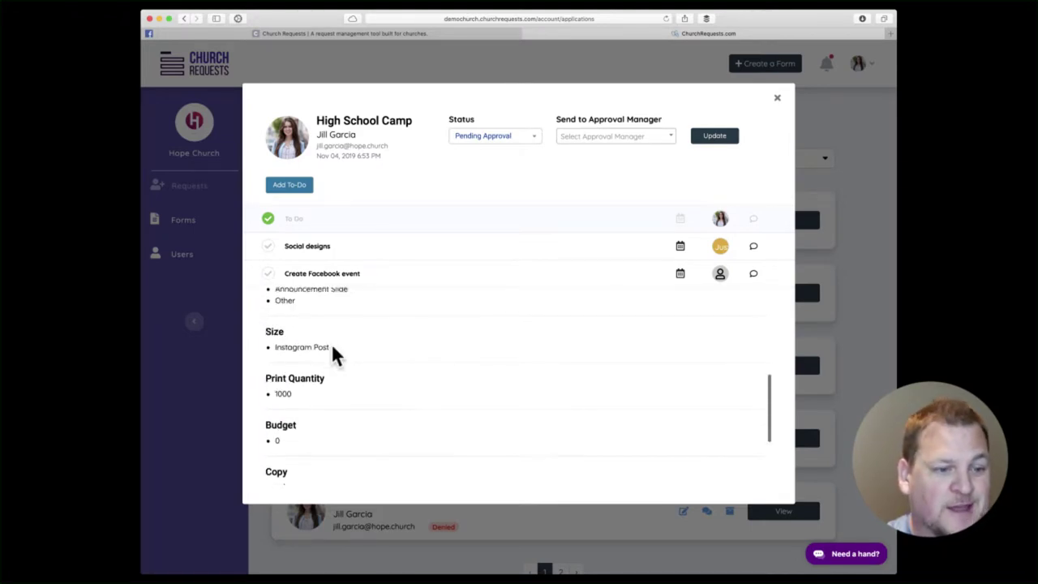
scroll(331, 345, "up", 2)
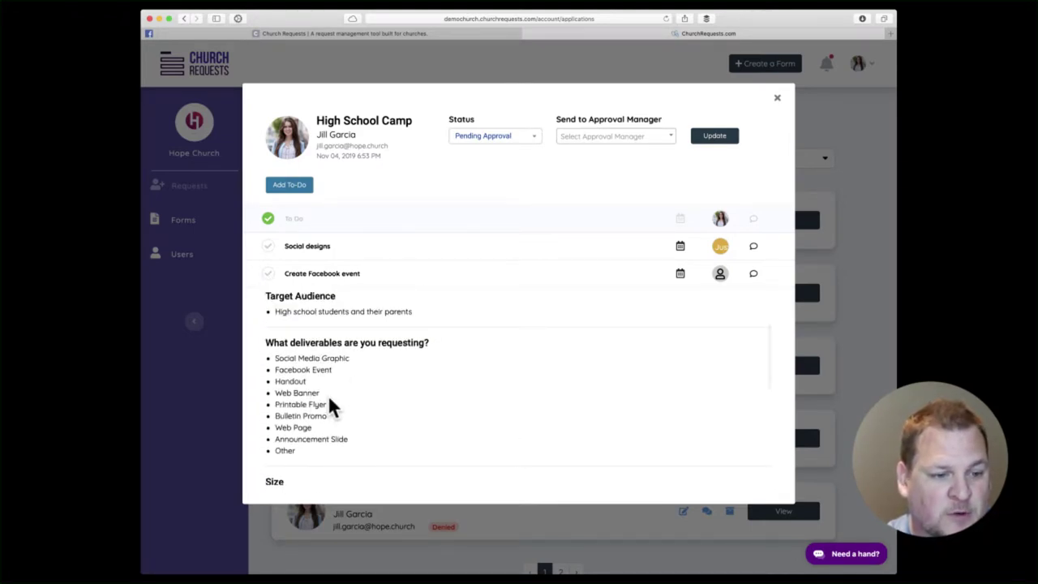
scroll(329, 399, "up", 3)
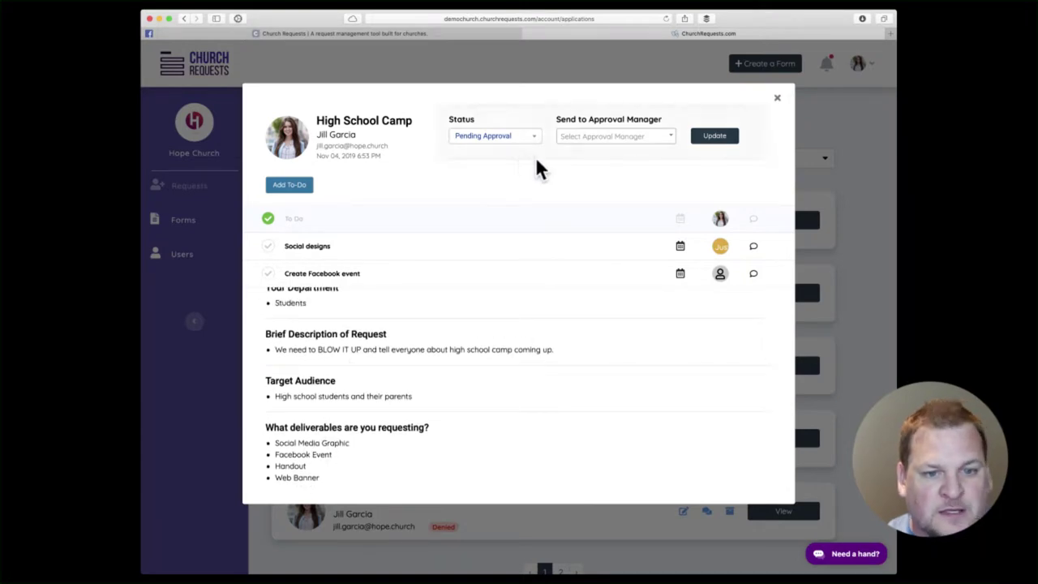
Assign the only listed approval manager to High School Camp, save it, and keep status Pending Approval.
left_click(604, 137)
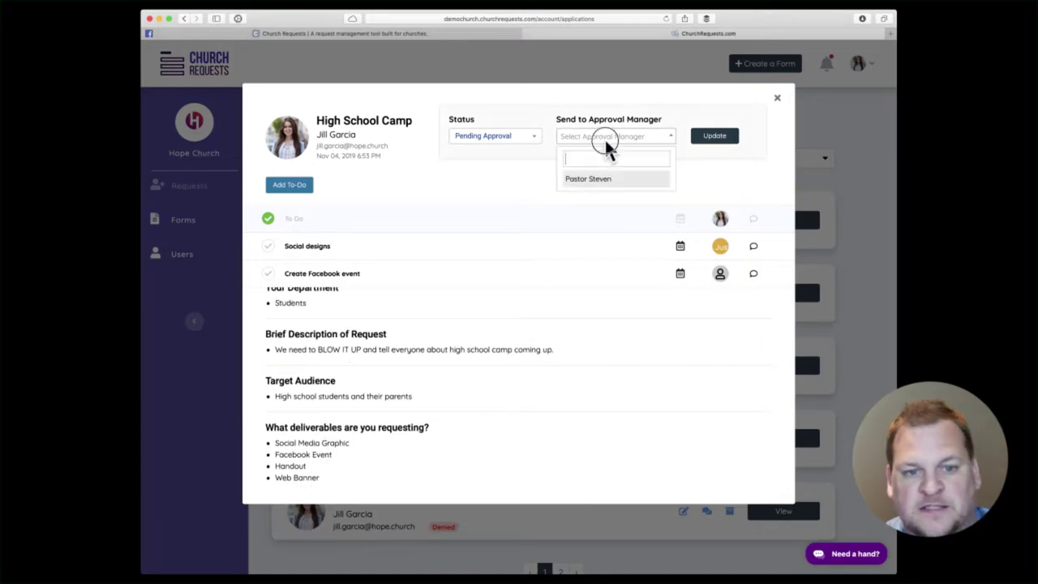
left_click(585, 179)
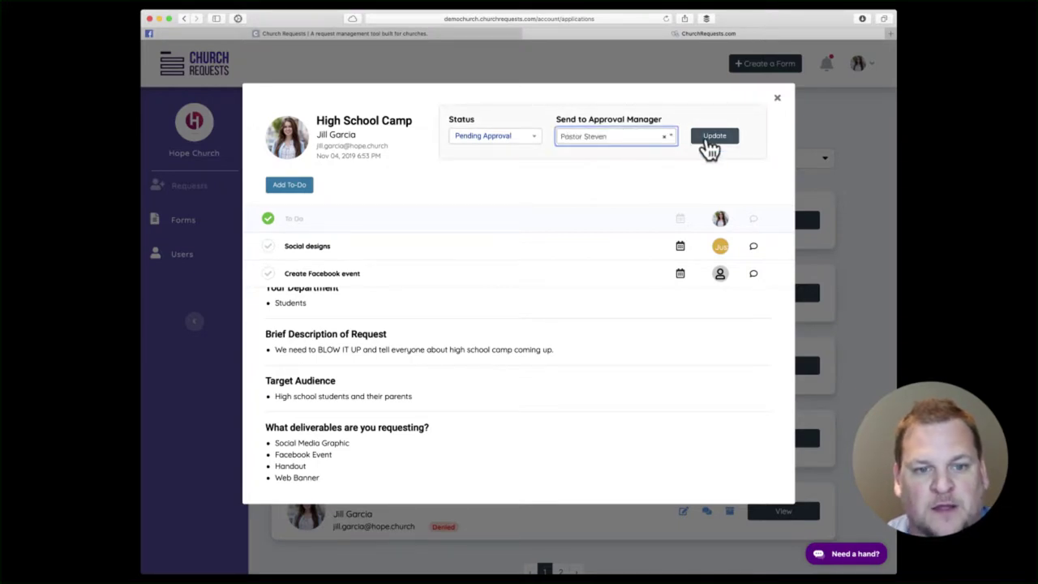
left_click(708, 139)
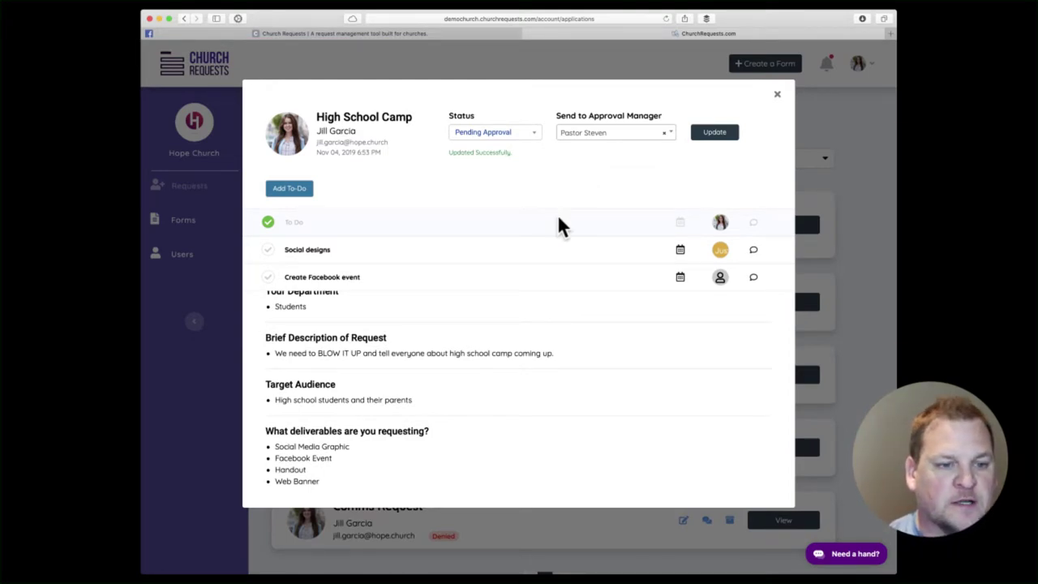
scroll(524, 312, "up", 2)
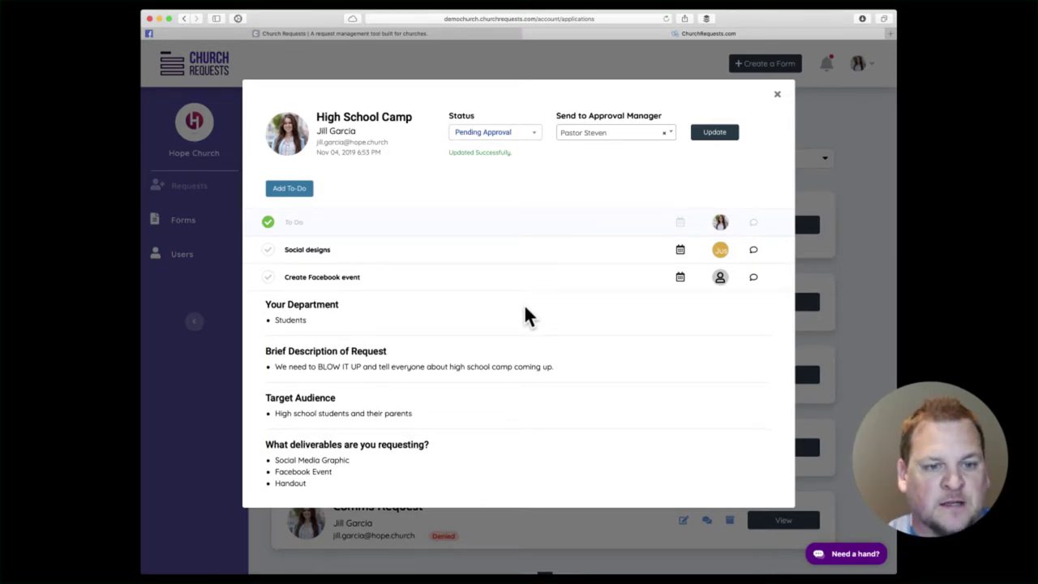
left_click(508, 134)
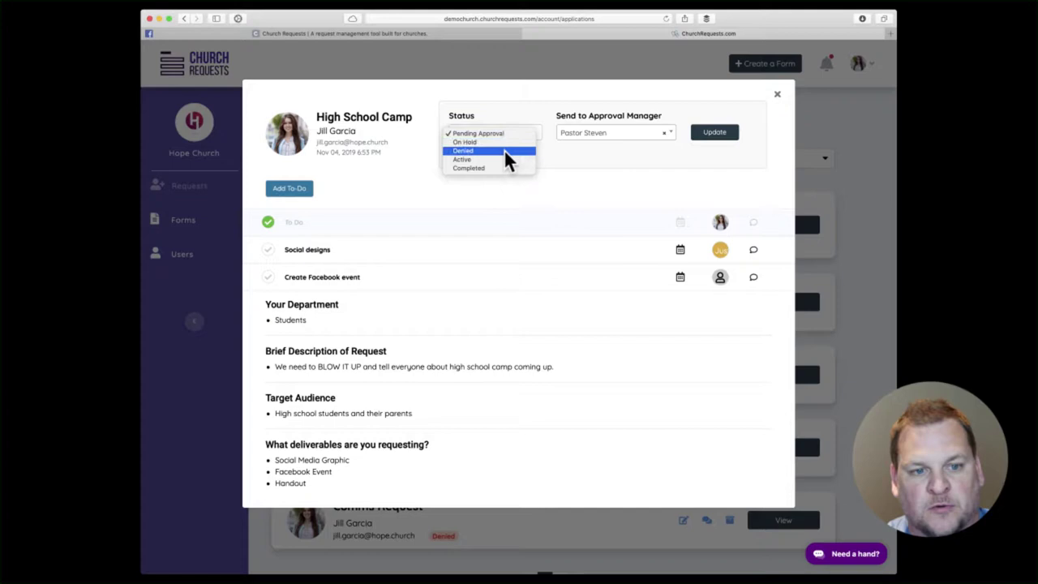
left_click(489, 189)
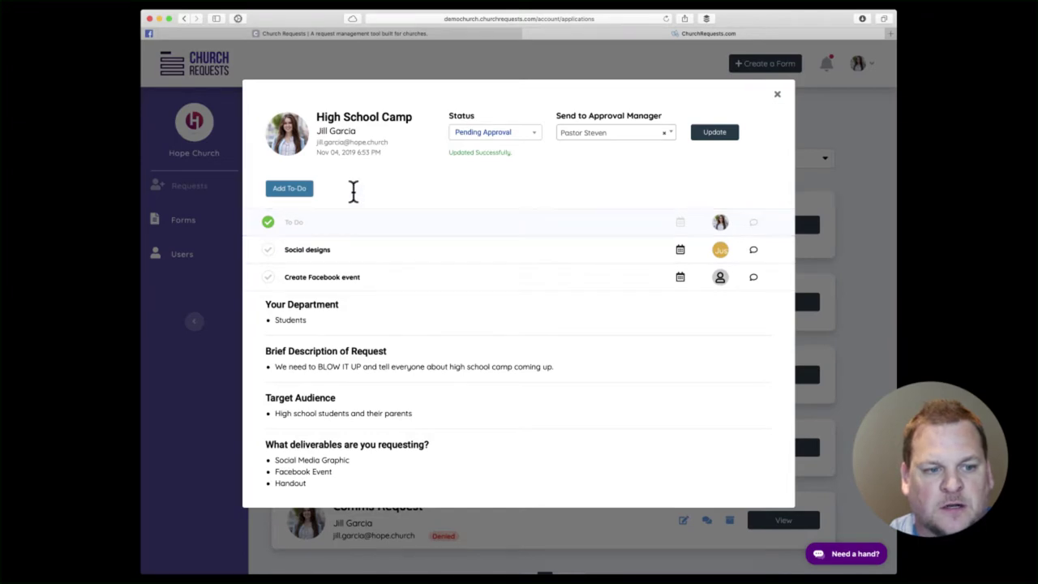
Fill in the first Social designs to-do: due 13 Nov, second listed user assigned, with added notes.
left_click(314, 223)
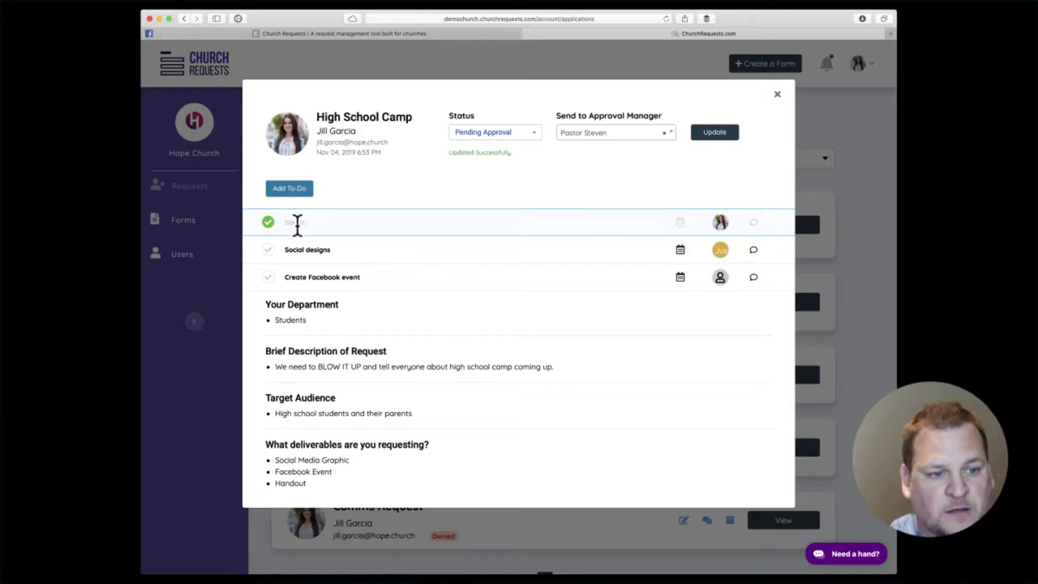
type("designs")
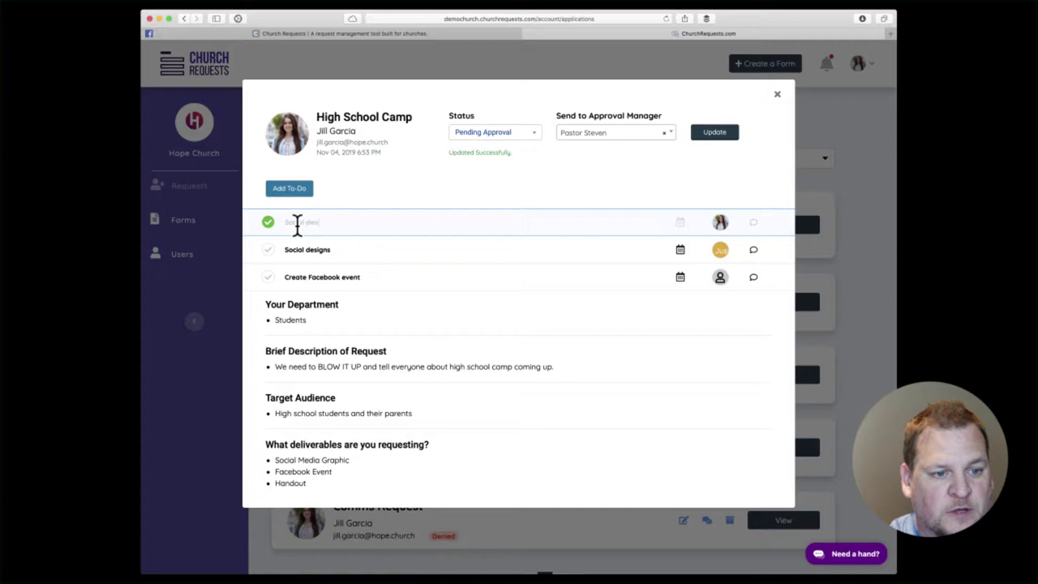
left_click(681, 226)
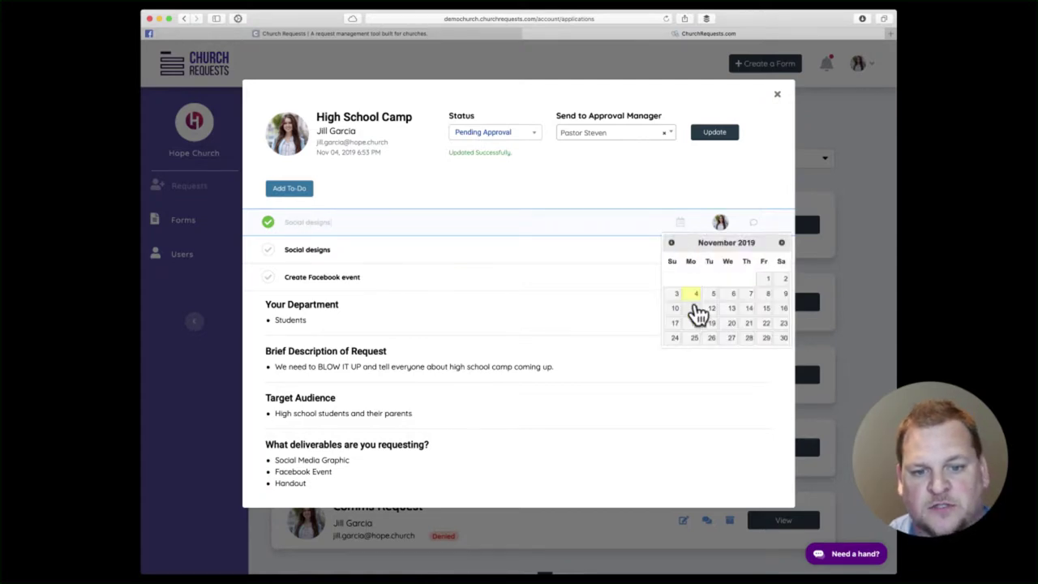
left_click(731, 309)
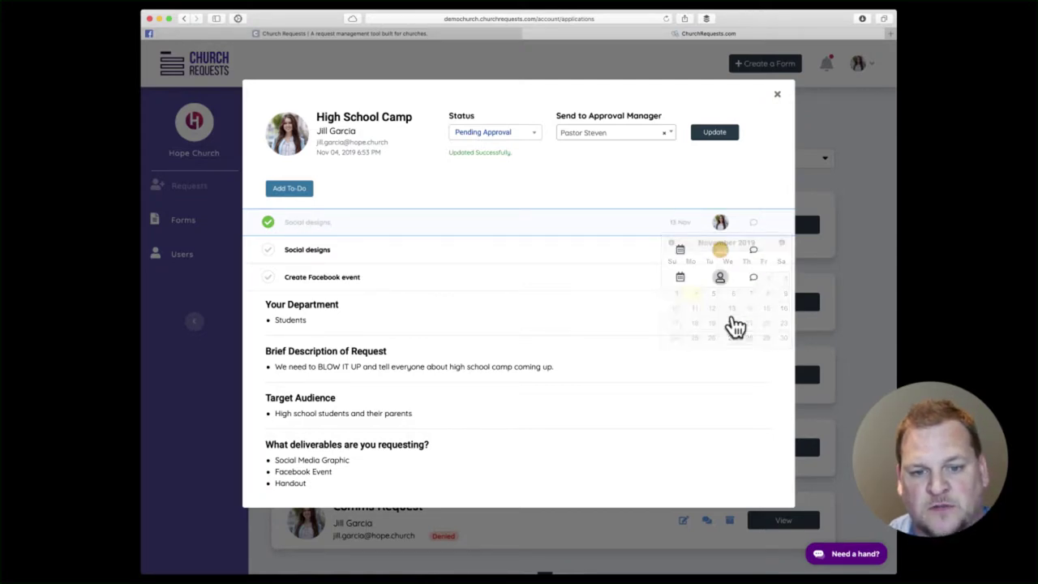
left_click(723, 229)
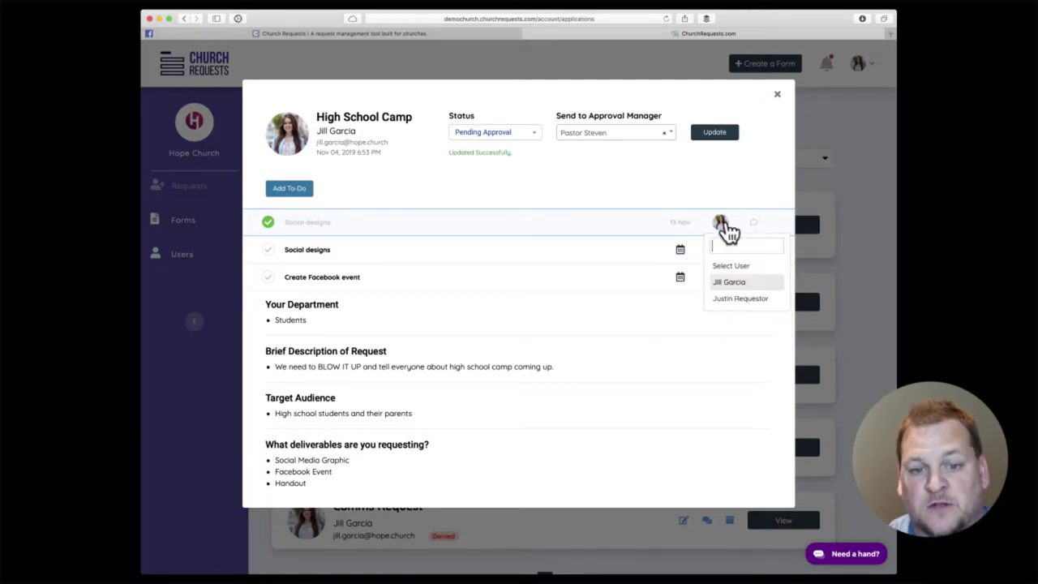
left_click(741, 301)
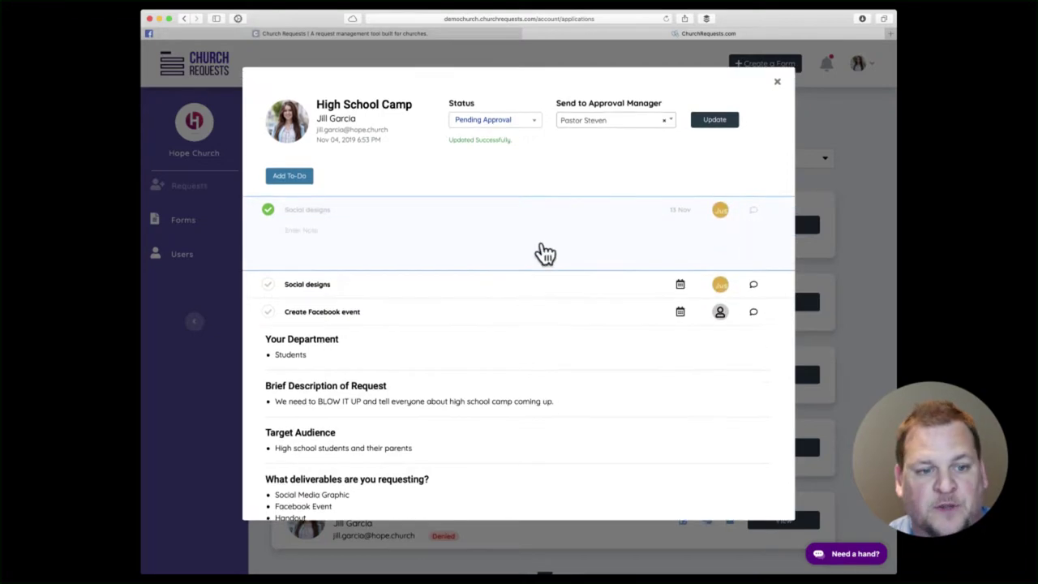
type("all")
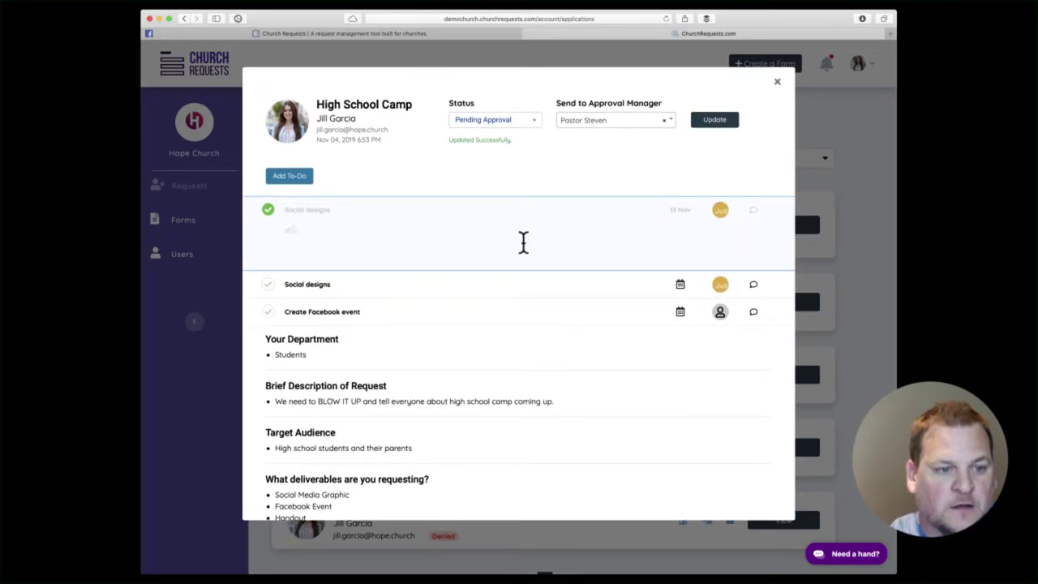
type("itional notes")
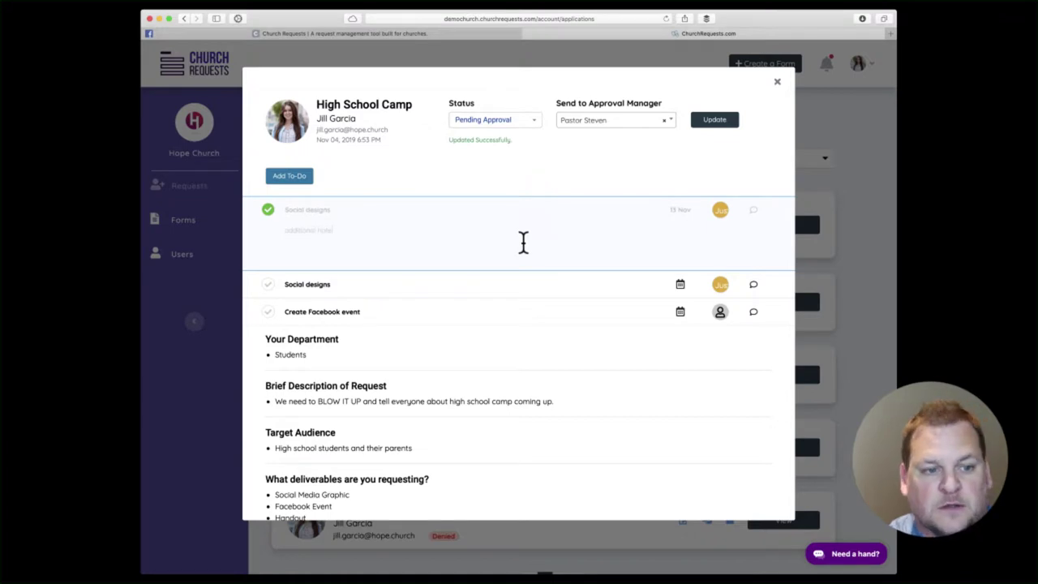
Collapse the expanded to-do and mark the second Social designs to-do complete.
left_click(502, 171)
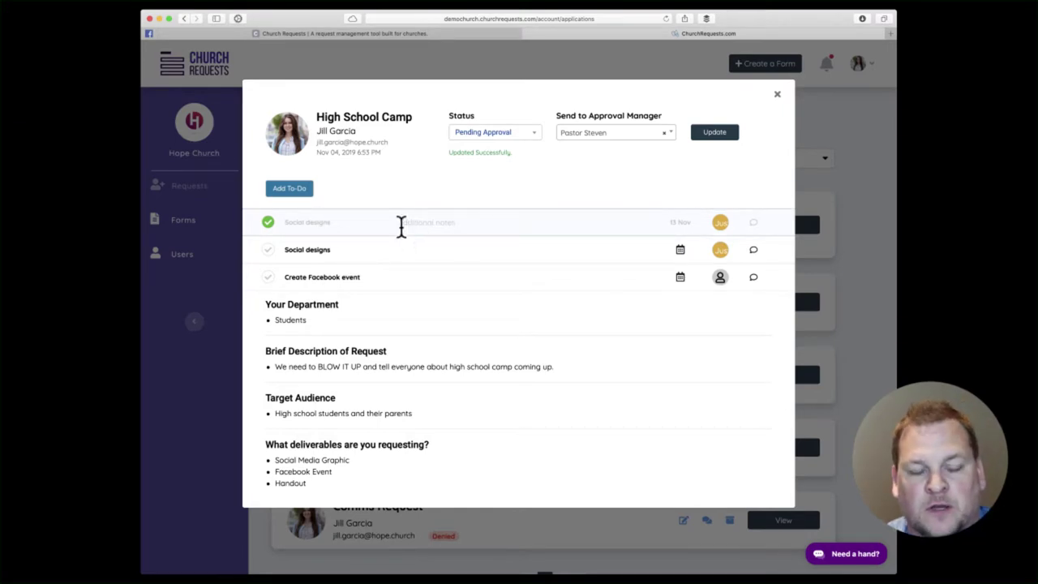
left_click(267, 223)
left_click(268, 223)
left_click(269, 247)
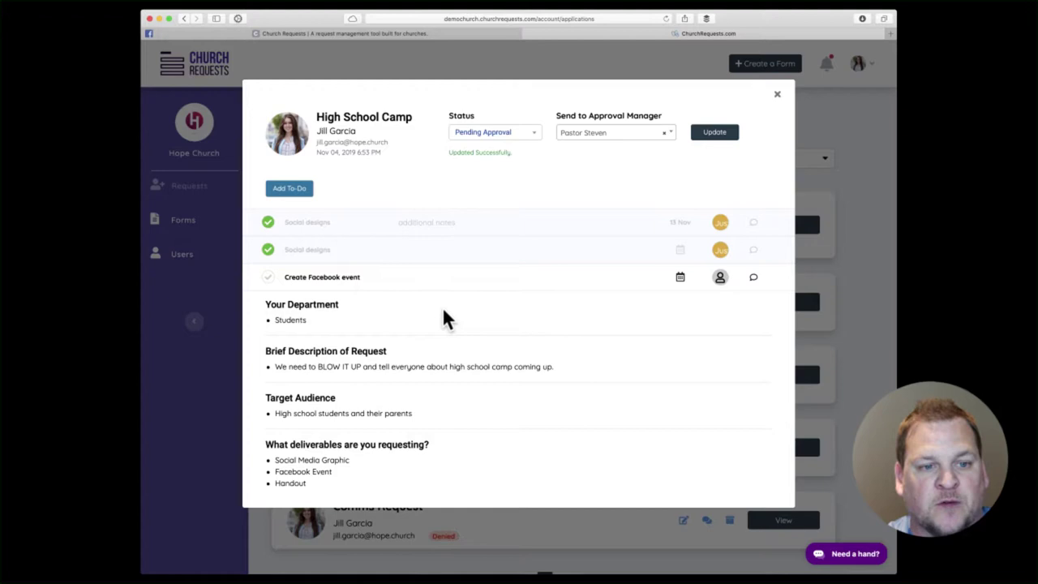
scroll(349, 377, "down", 5)
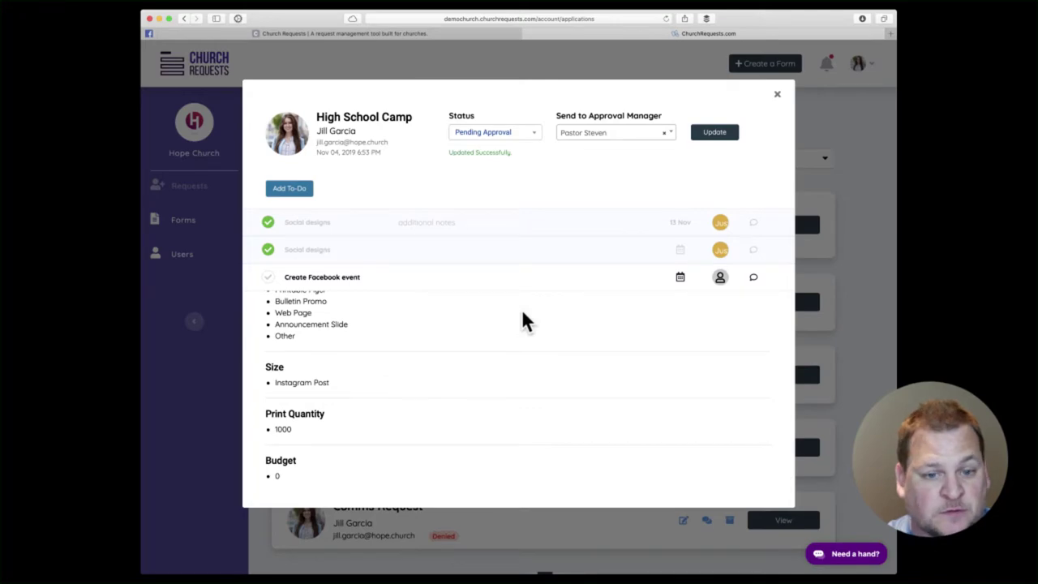
Close the details and send 'Does this really need a stage announcement?' on High School Camp.
left_click(779, 97)
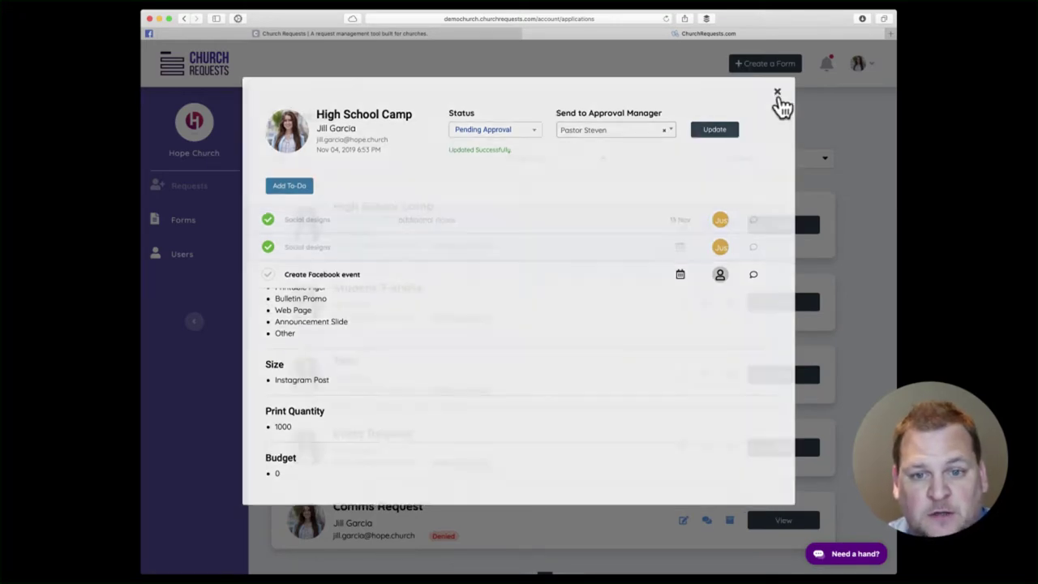
left_click(705, 225)
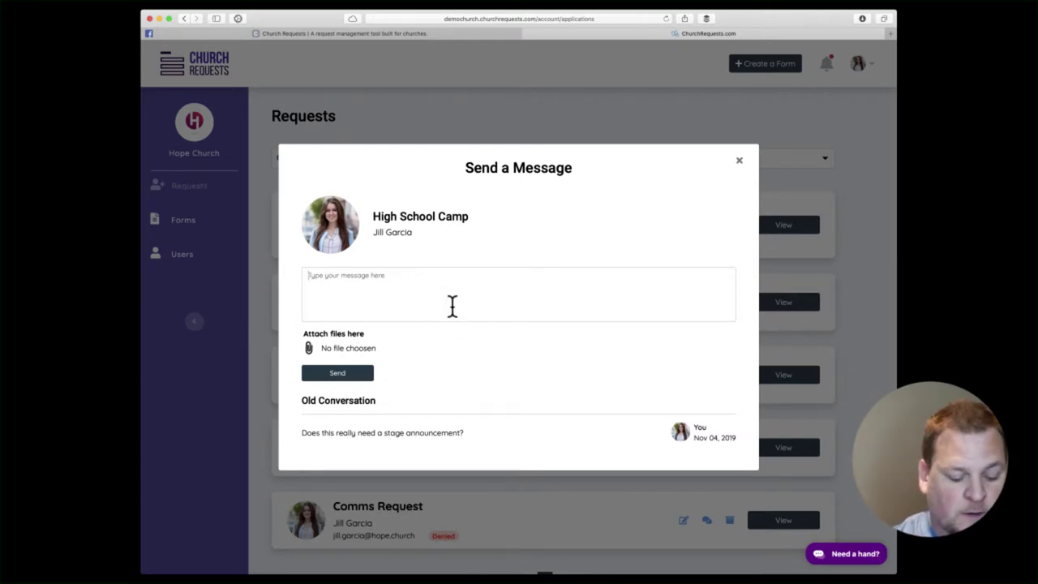
type("Does this really ")
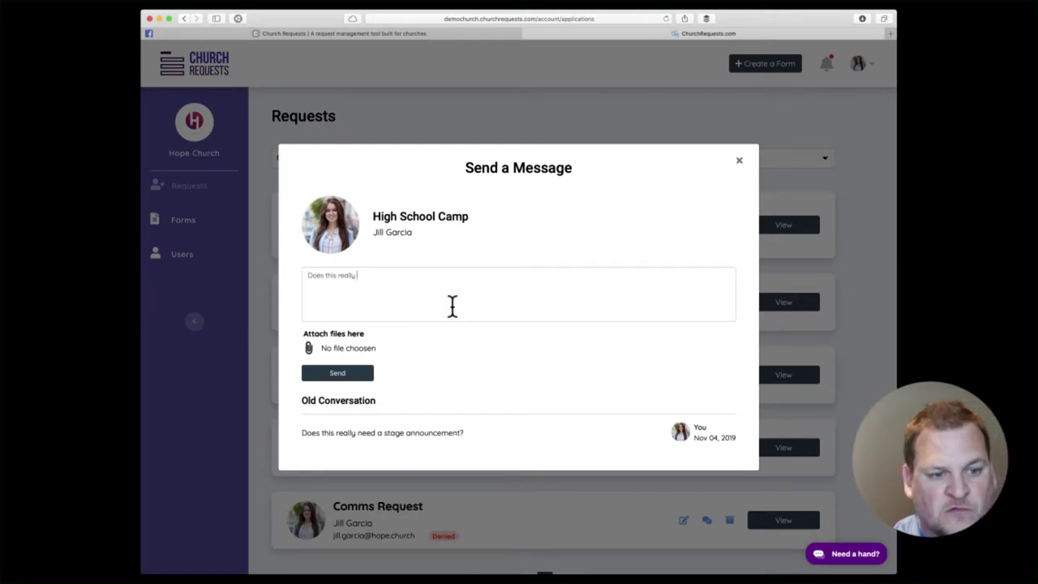
type("need a stage an")
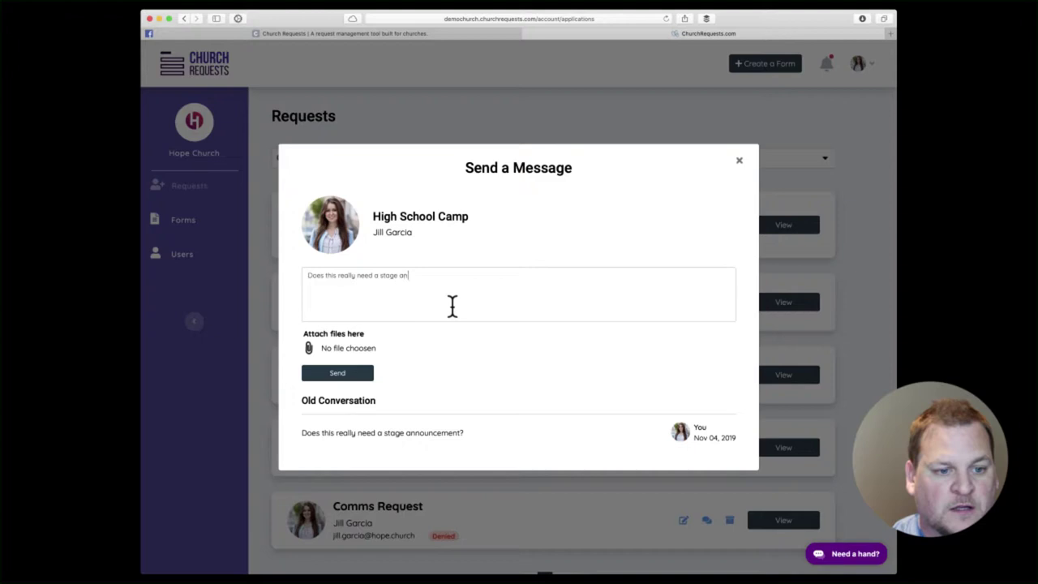
type("nouncement?")
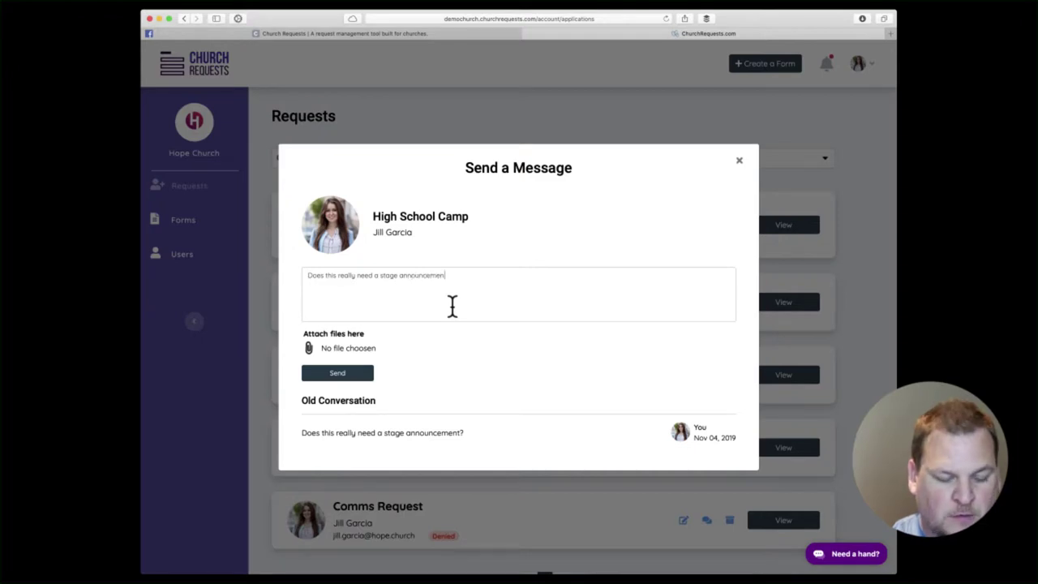
left_click(357, 375)
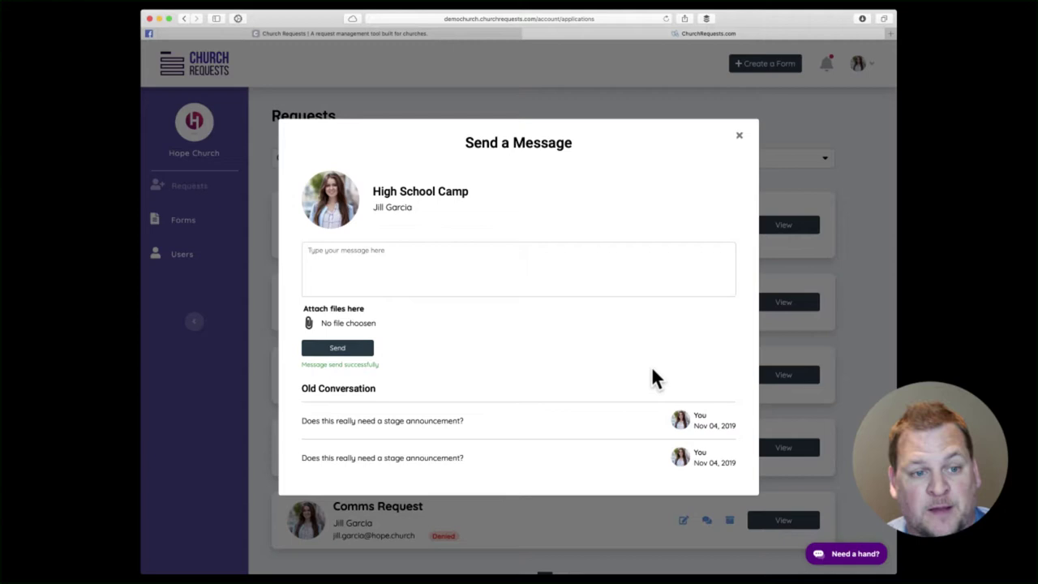
Archive the High School Camp request and filter the list to Archived requests.
left_click(738, 137)
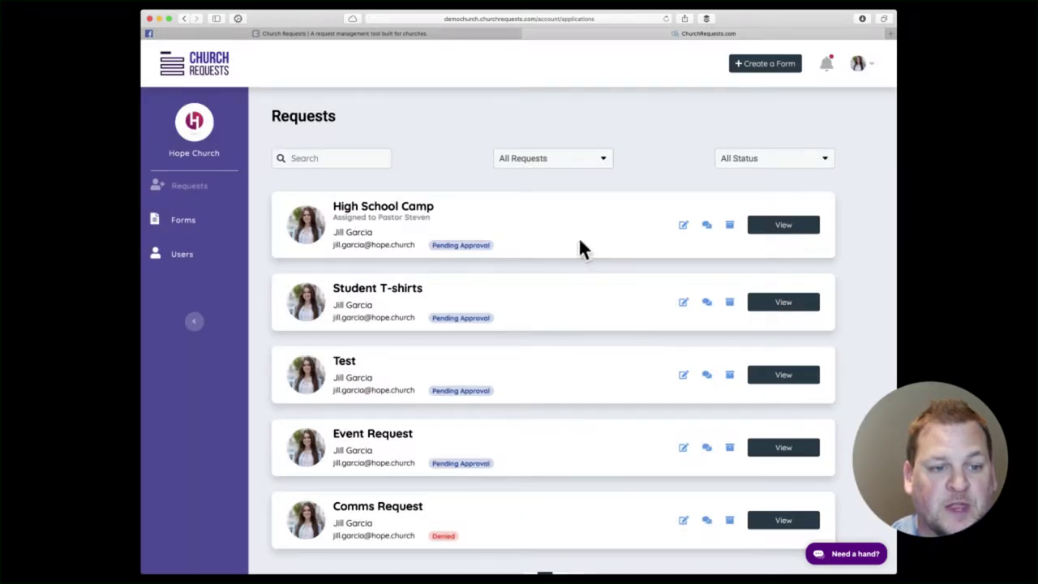
left_click(729, 225)
left_click(736, 349)
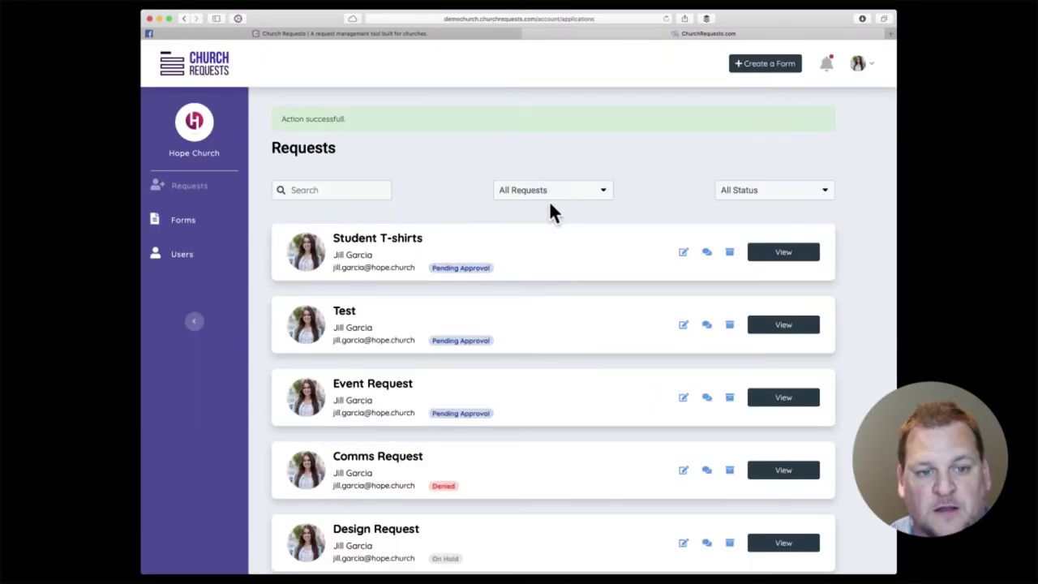
left_click(548, 194)
left_click(522, 209)
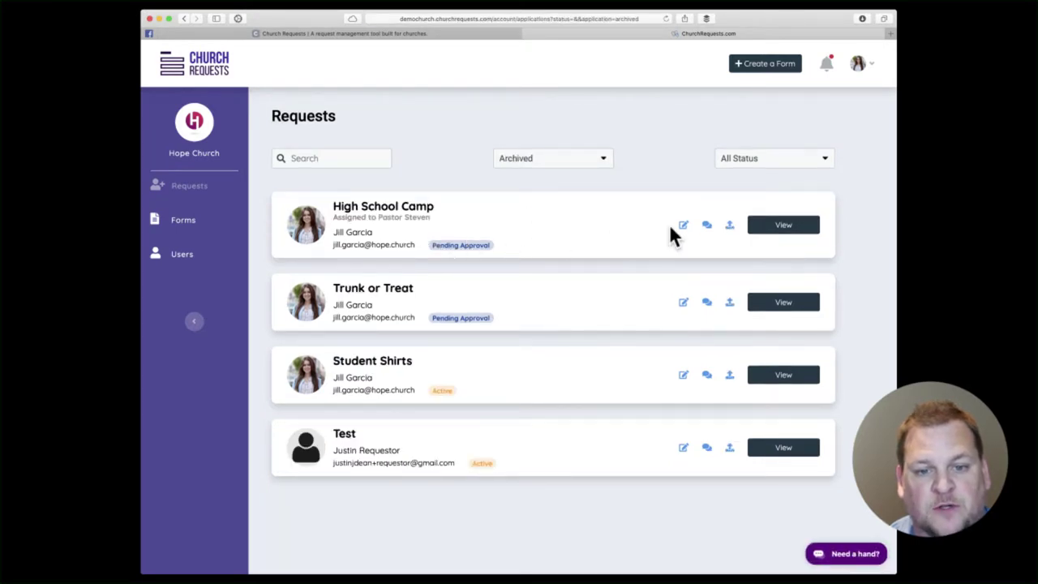
left_click(783, 230)
scroll(493, 340, "down", 6)
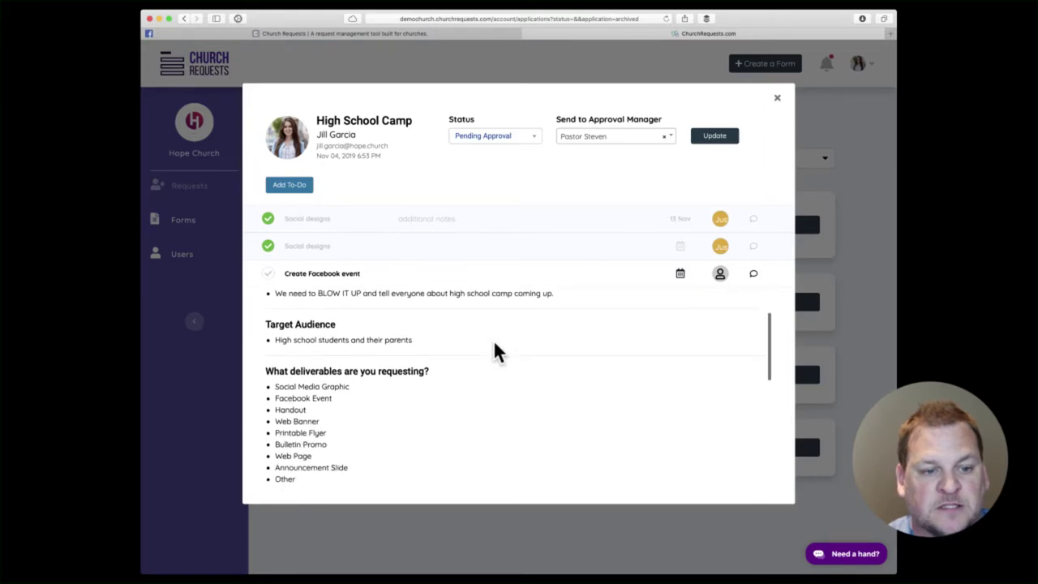
left_click(777, 104)
left_click(707, 228)
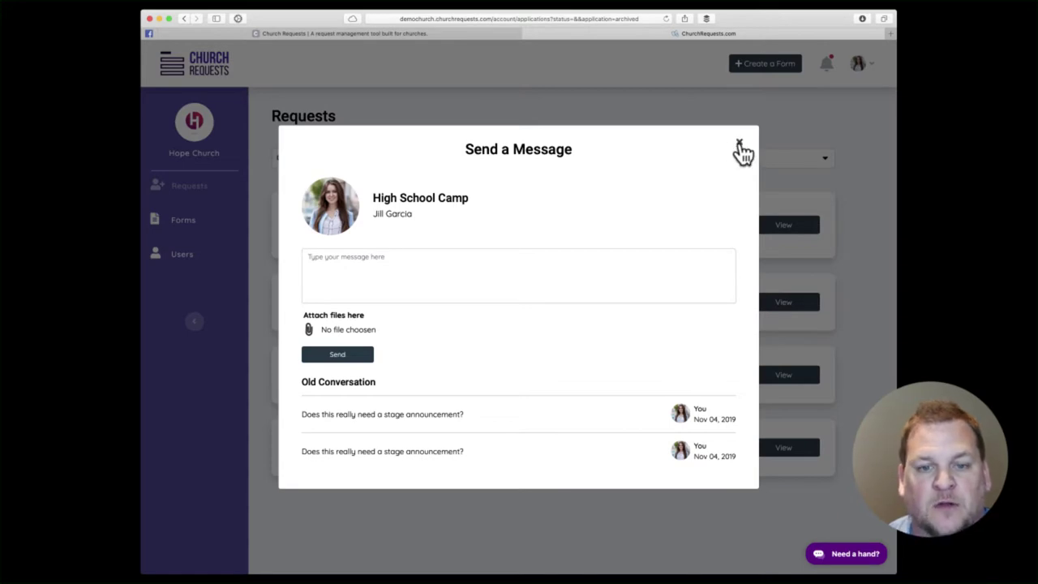
left_click(738, 145)
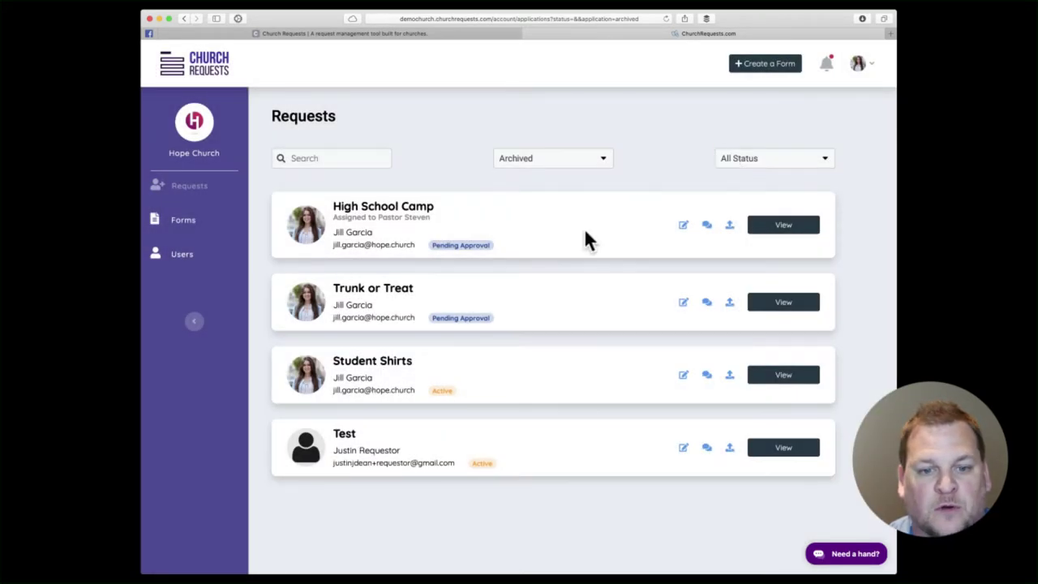
Activate the Communications Request Form template on the Forms page and scroll to My Forms.
left_click(201, 235)
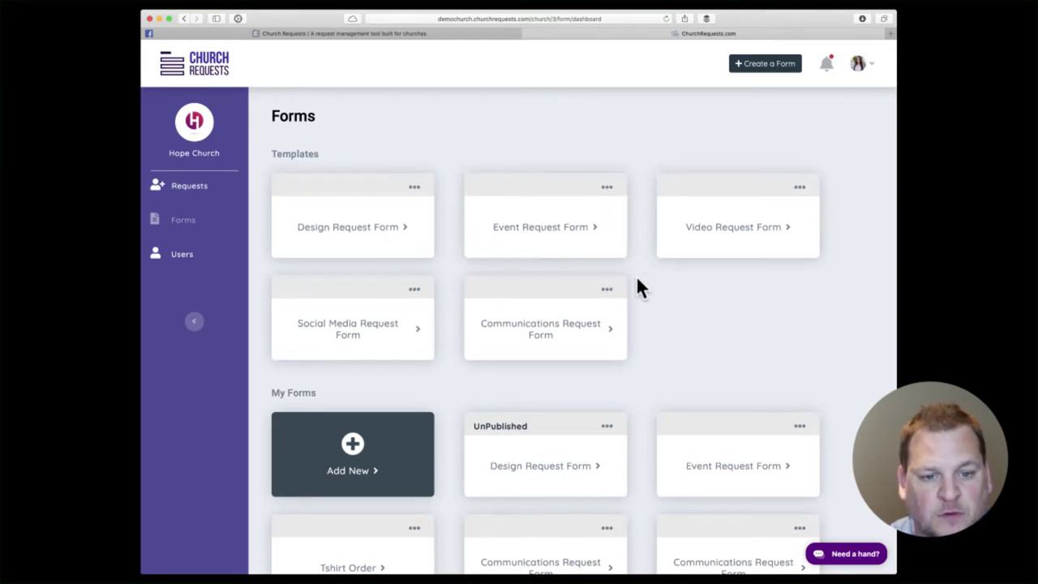
left_click(608, 288)
left_click(585, 311)
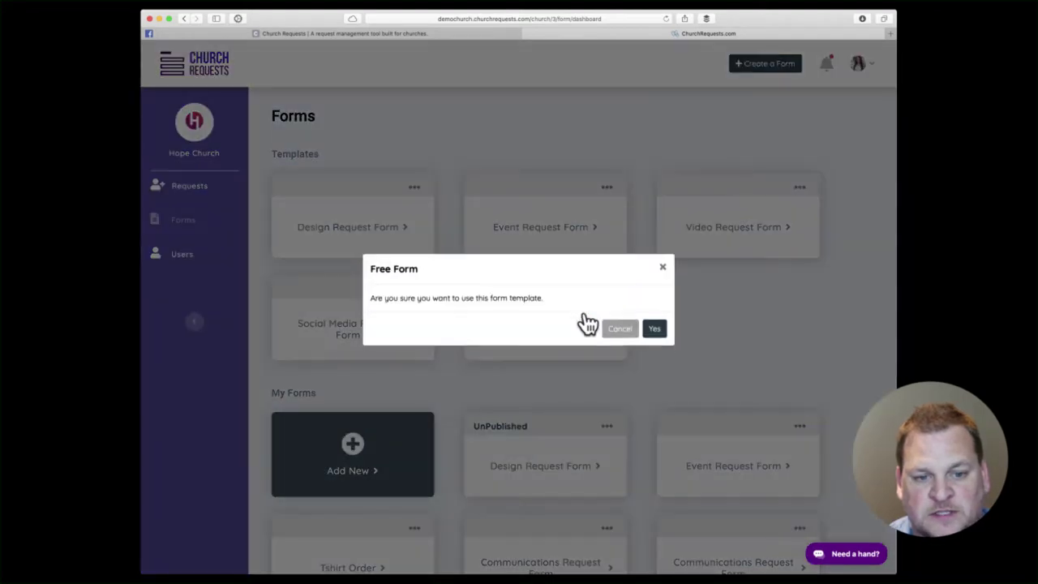
left_click(659, 331)
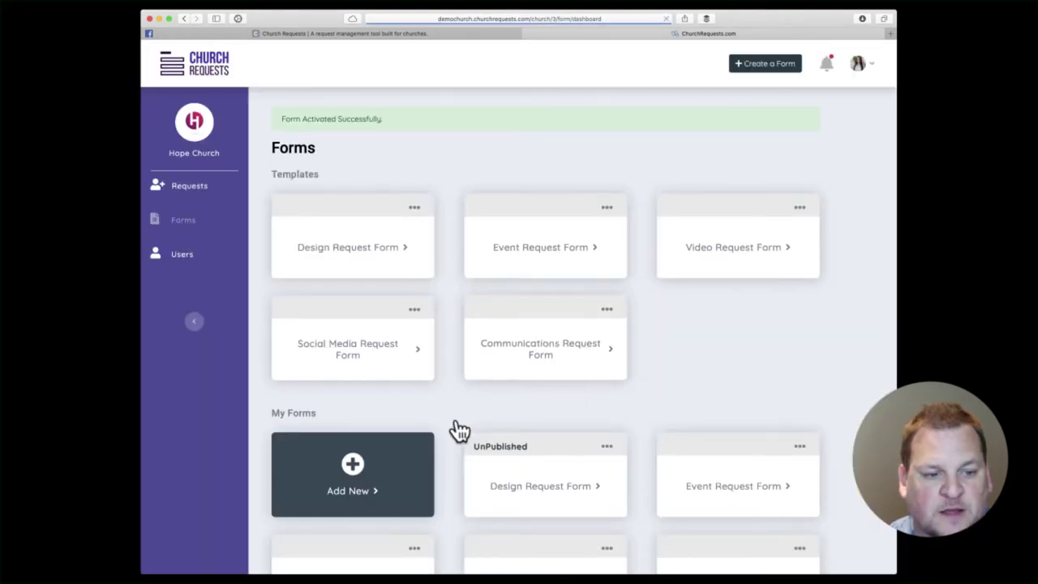
scroll(456, 423, "down", 5)
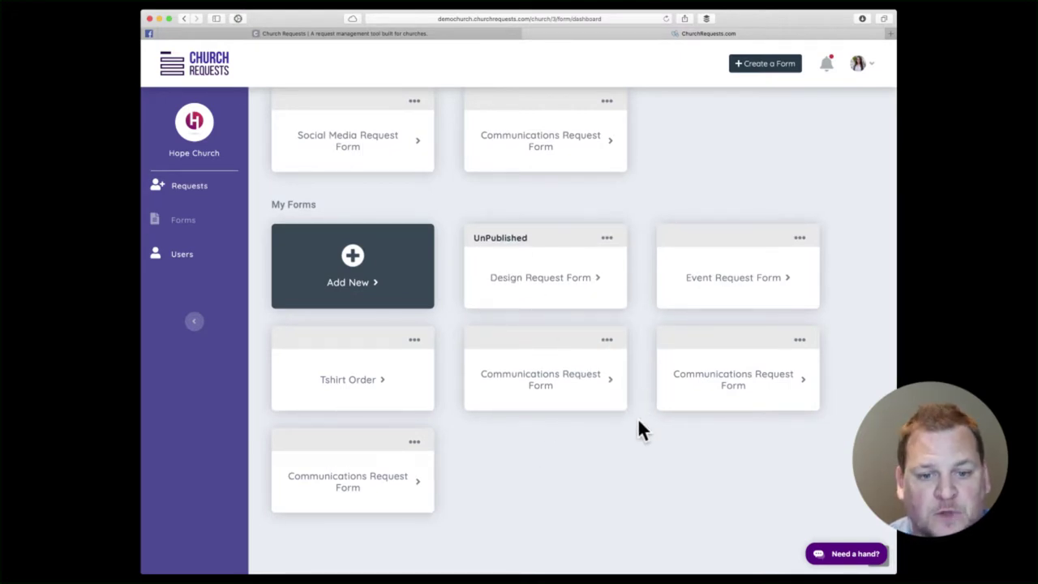
Preview the new Communications Request Form, then return to Forms and open its options menu.
left_click(751, 381)
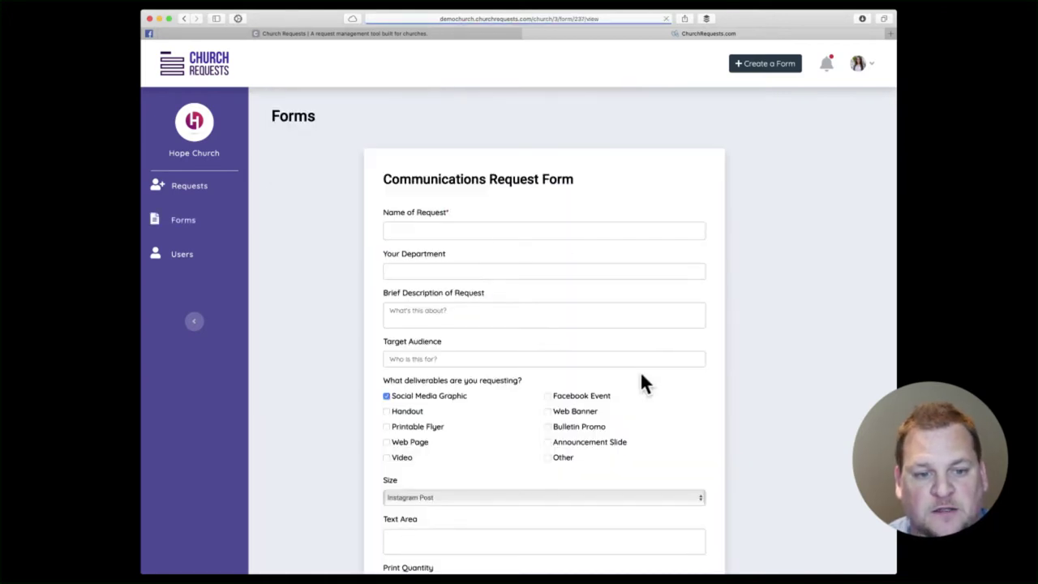
scroll(607, 375, "down", 5)
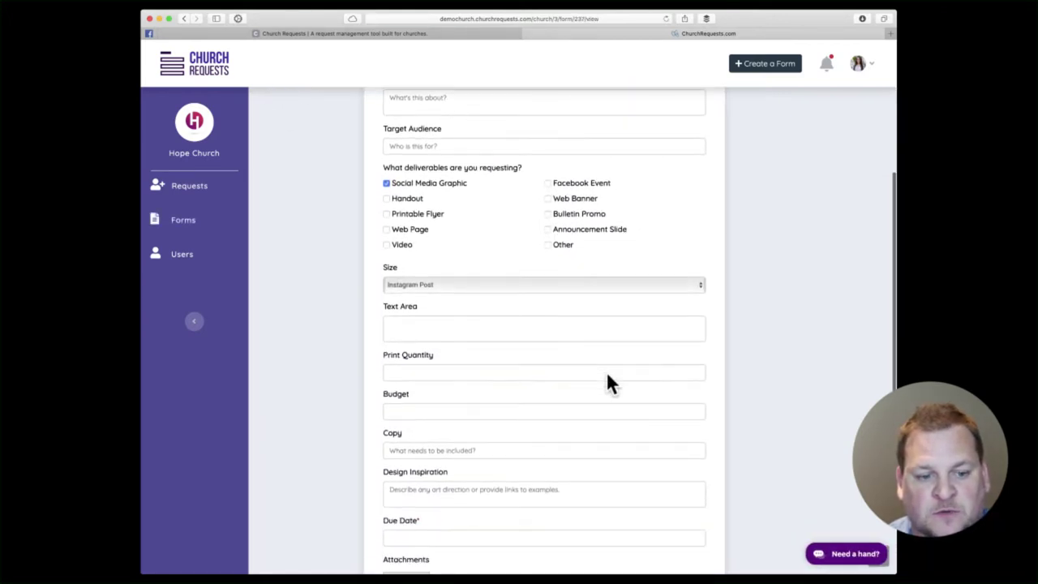
scroll(607, 375, "up", 5)
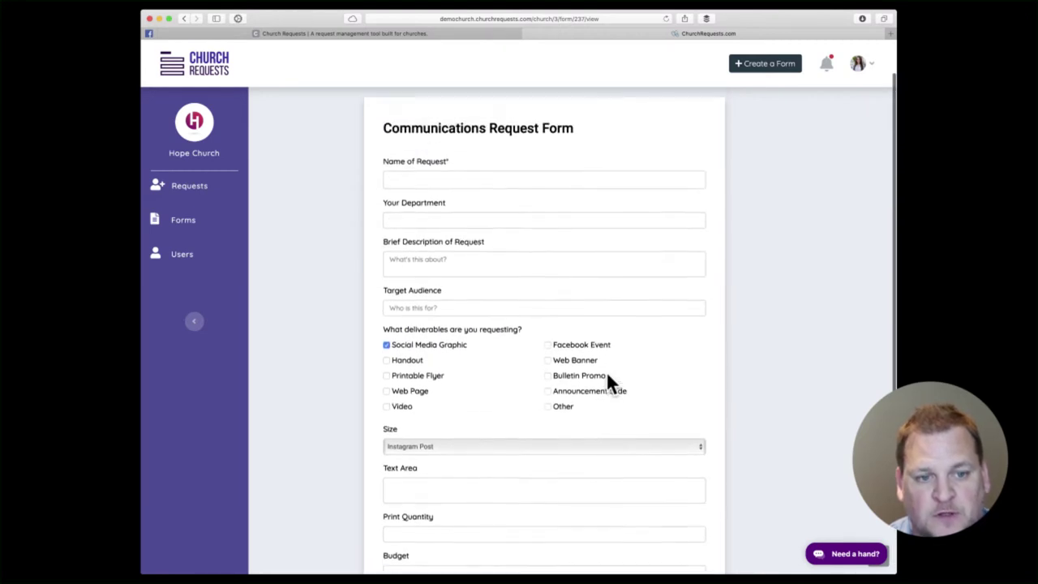
left_click(206, 222)
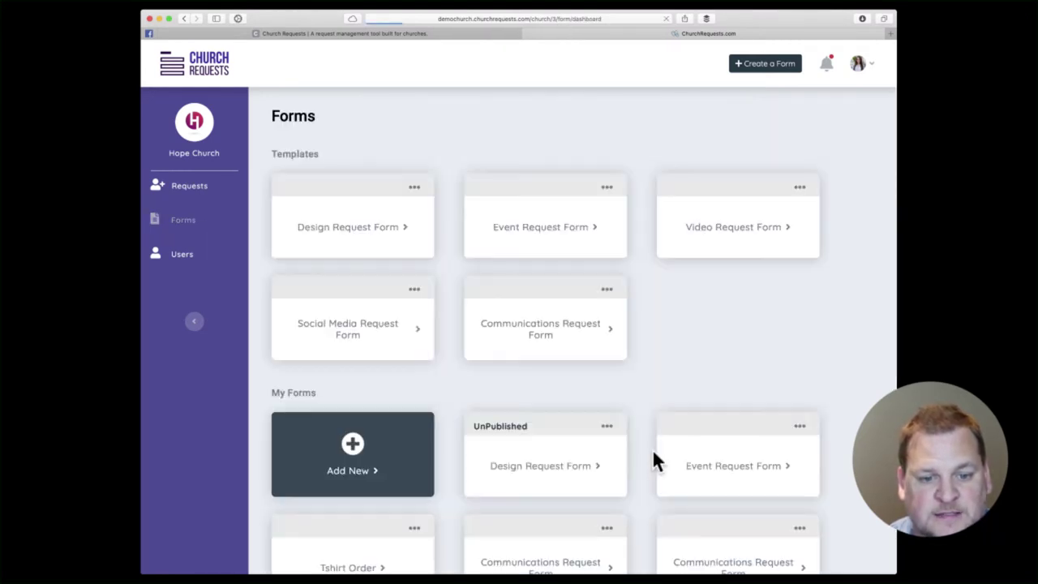
scroll(652, 454, "down", 3)
left_click(799, 382)
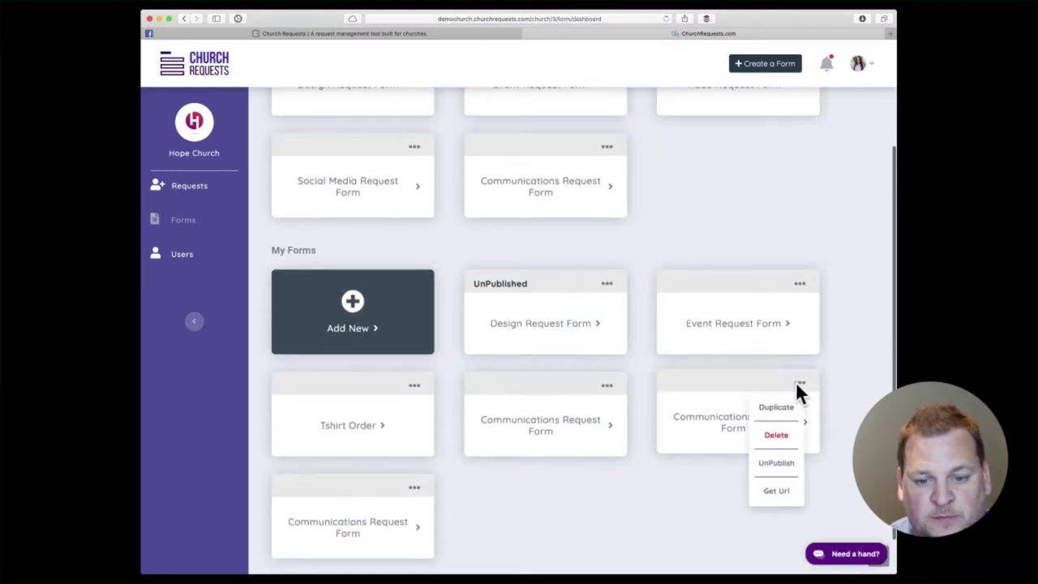
Show the form's shareable link, select the URL, and close the dialog without copying.
left_click(765, 490)
left_click_drag(598, 304, 391, 299)
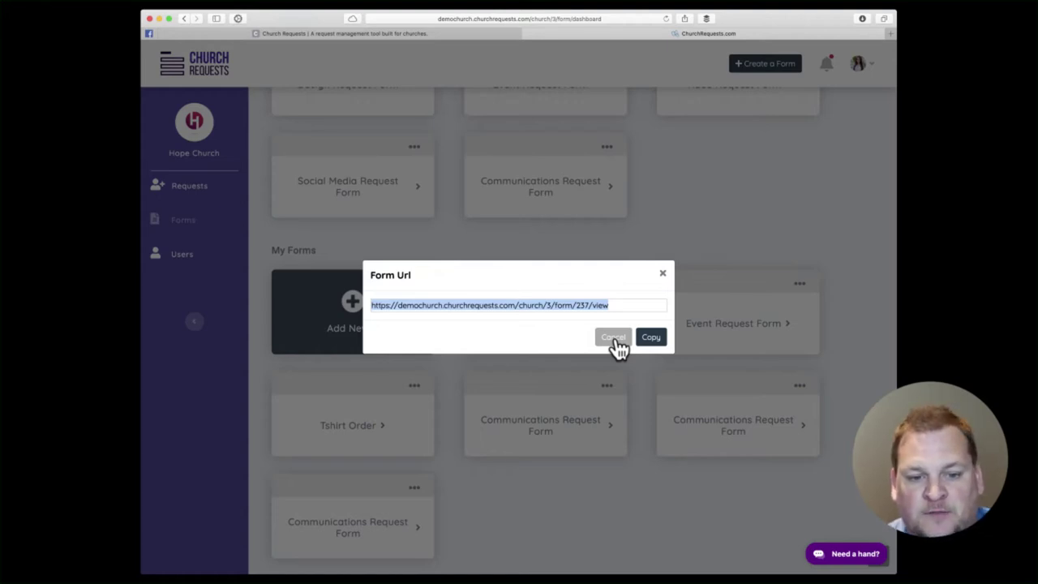
left_click(618, 347)
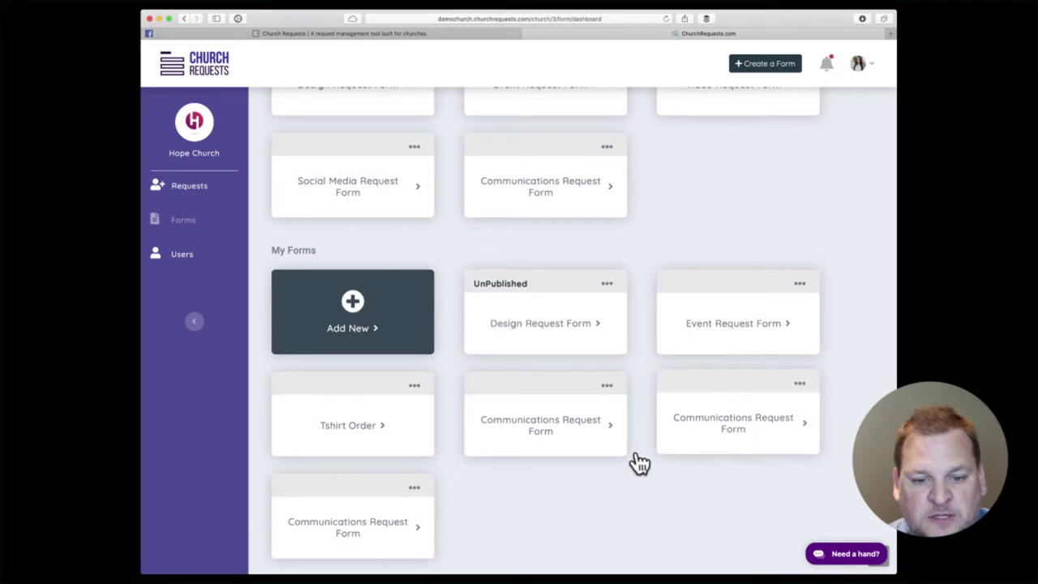
Unpublish the last Communications Request Form and open it for editing.
left_click(801, 384)
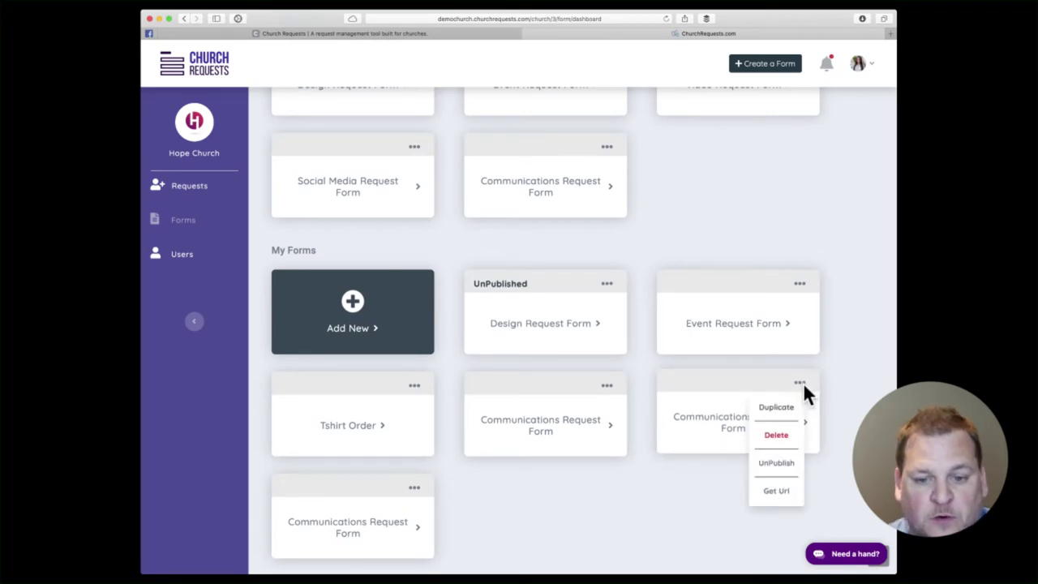
left_click(783, 473)
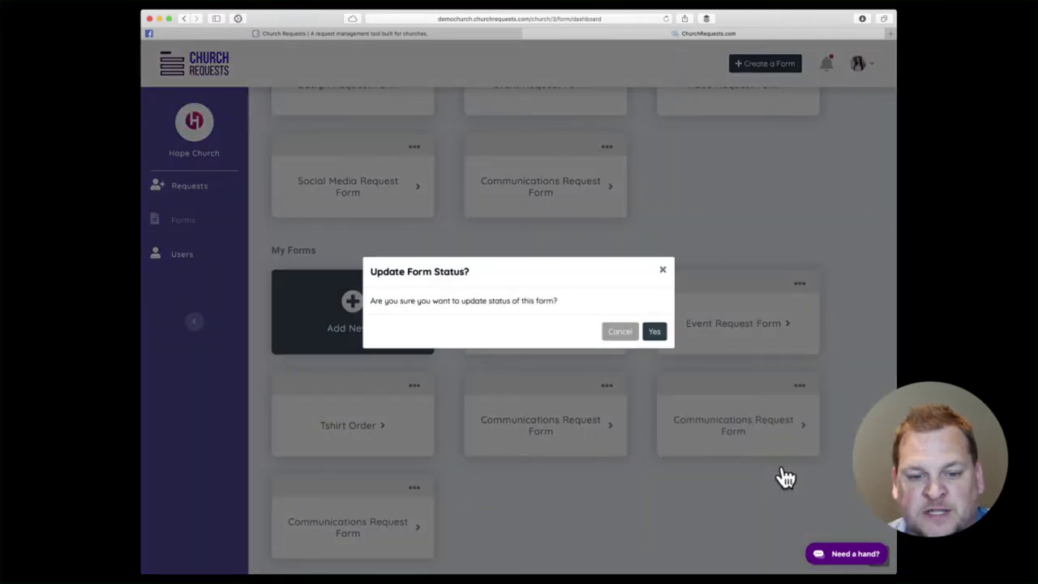
left_click(651, 335)
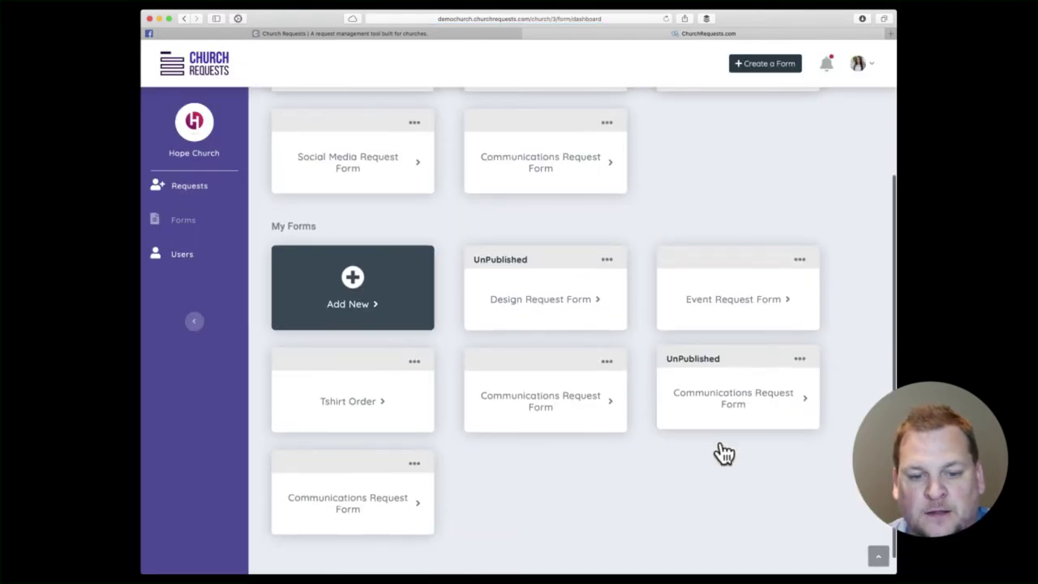
left_click(799, 360)
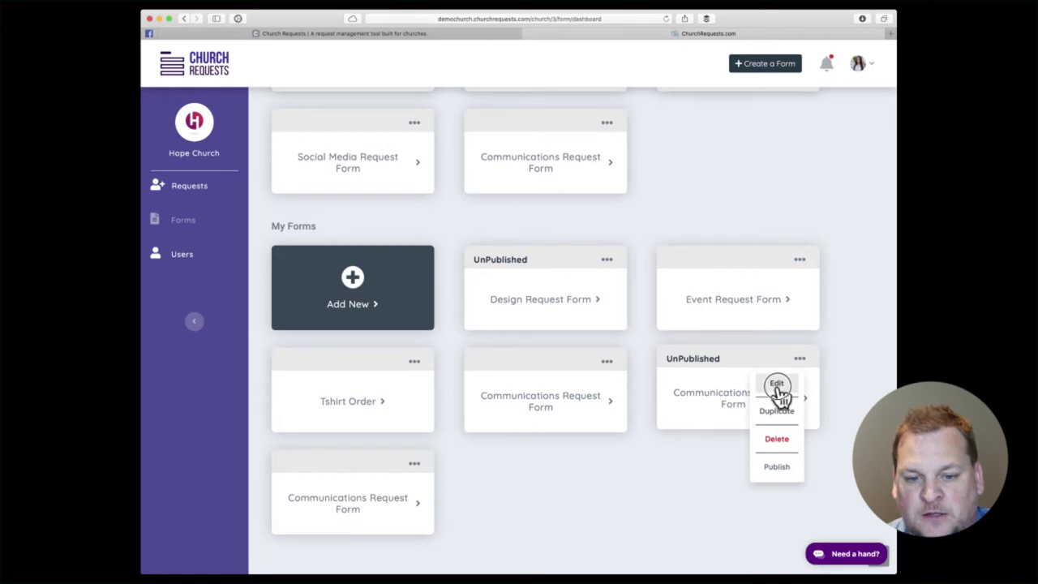
left_click(777, 383)
Add a Text Field to the form and position it below the Copy field.
scroll(776, 389, "down", 3)
scroll(777, 387, "down", 4)
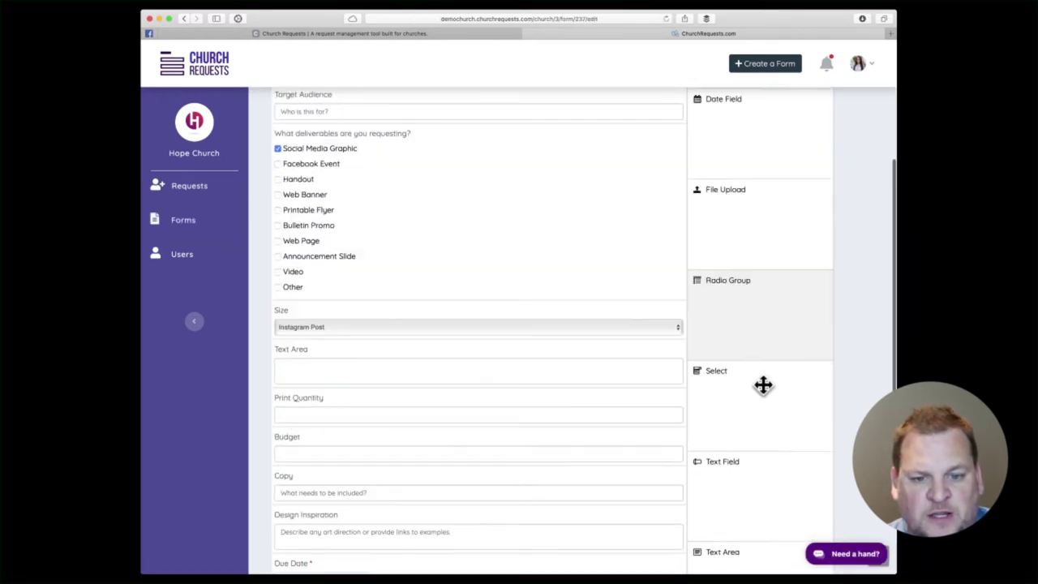
left_click_drag(754, 421, 427, 337)
left_click(662, 344)
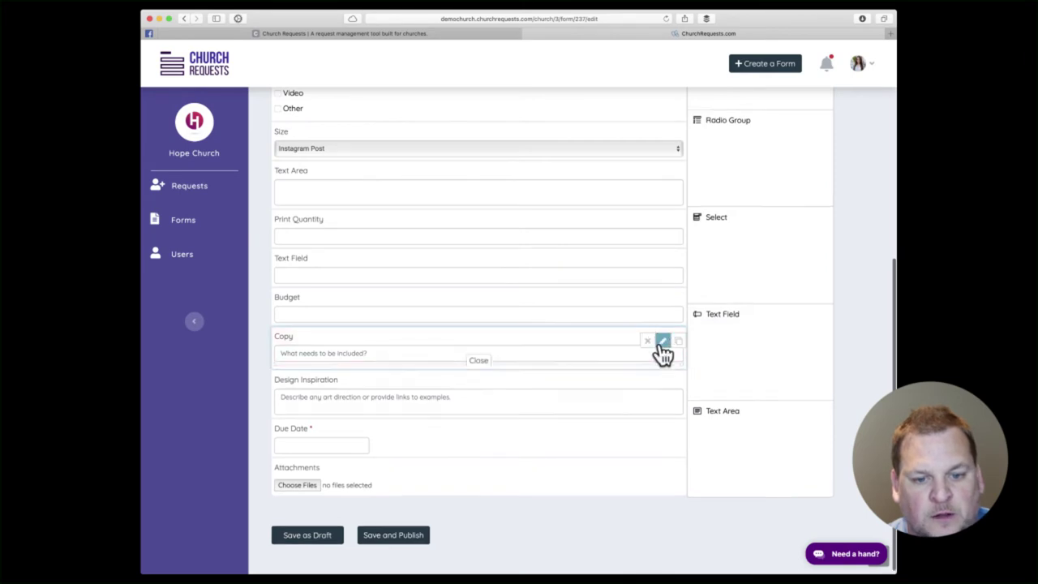
left_click(461, 406)
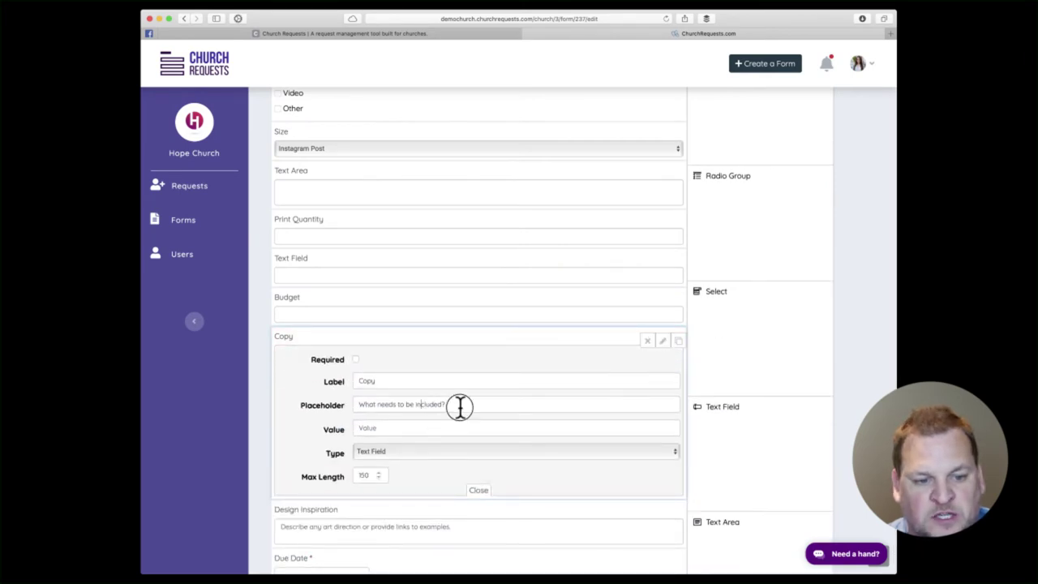
left_click(478, 489)
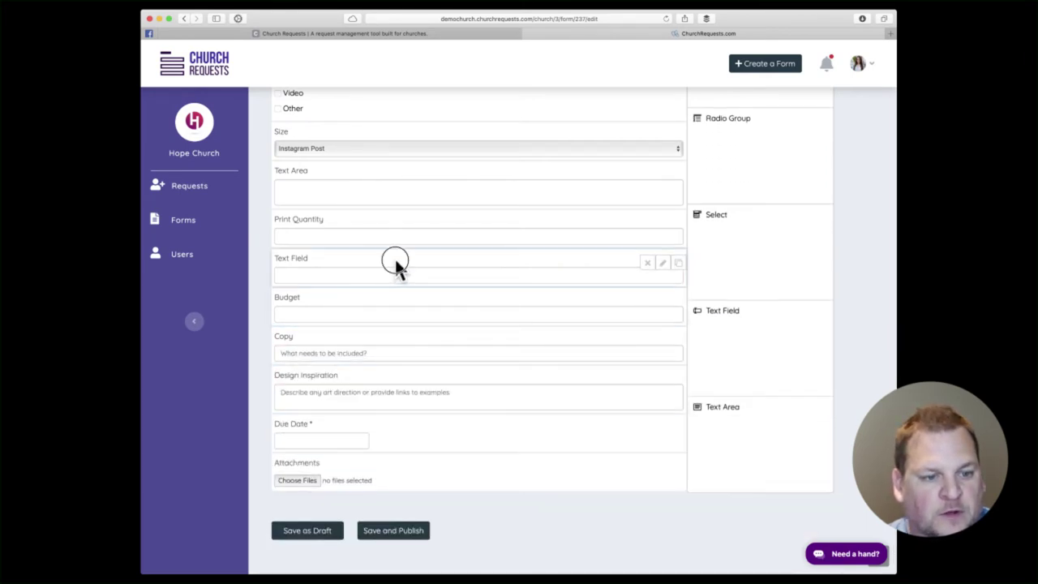
left_click_drag(394, 260, 397, 375)
Save and republish the edited form, then check and dismiss its actions menu.
scroll(451, 303, "up", 8)
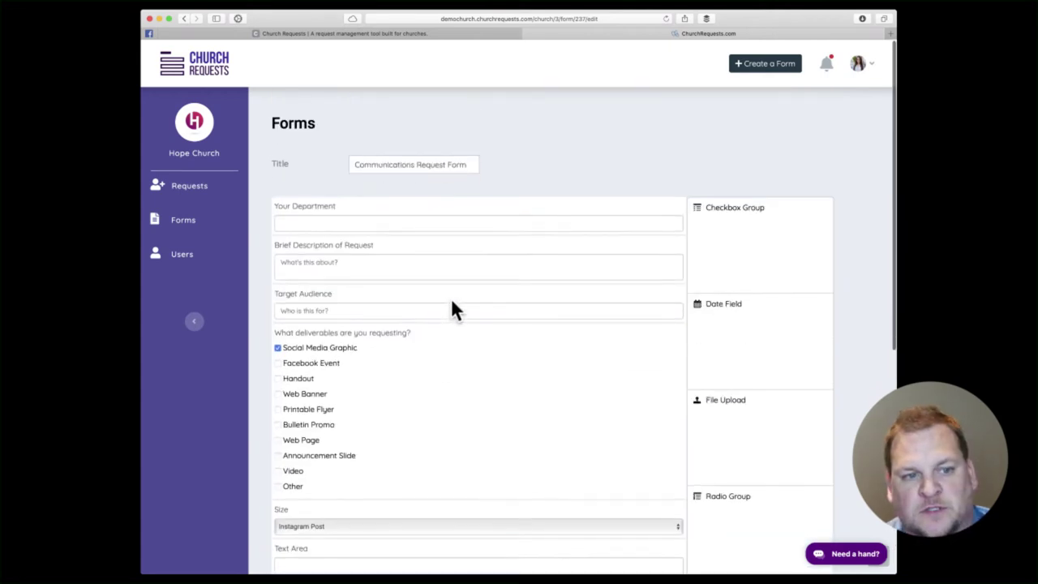
scroll(451, 299, "down", 10)
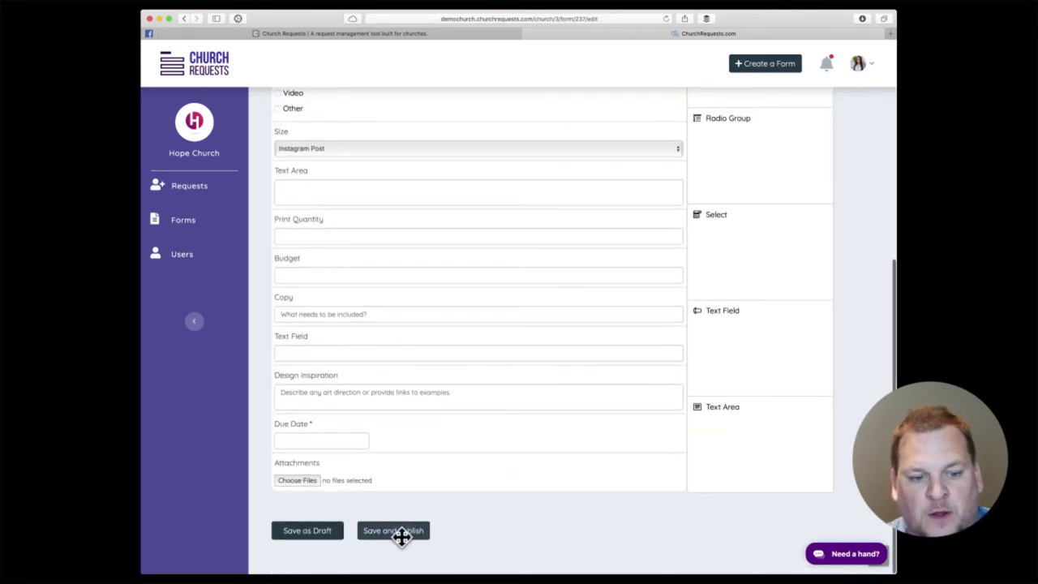
left_click(400, 534)
scroll(725, 523, "down", 5)
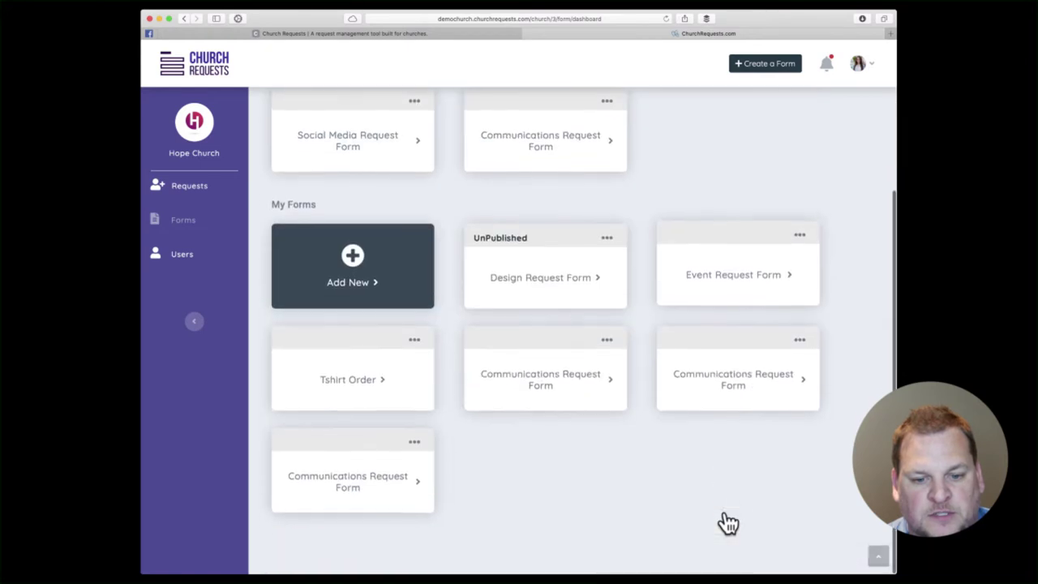
left_click(799, 336)
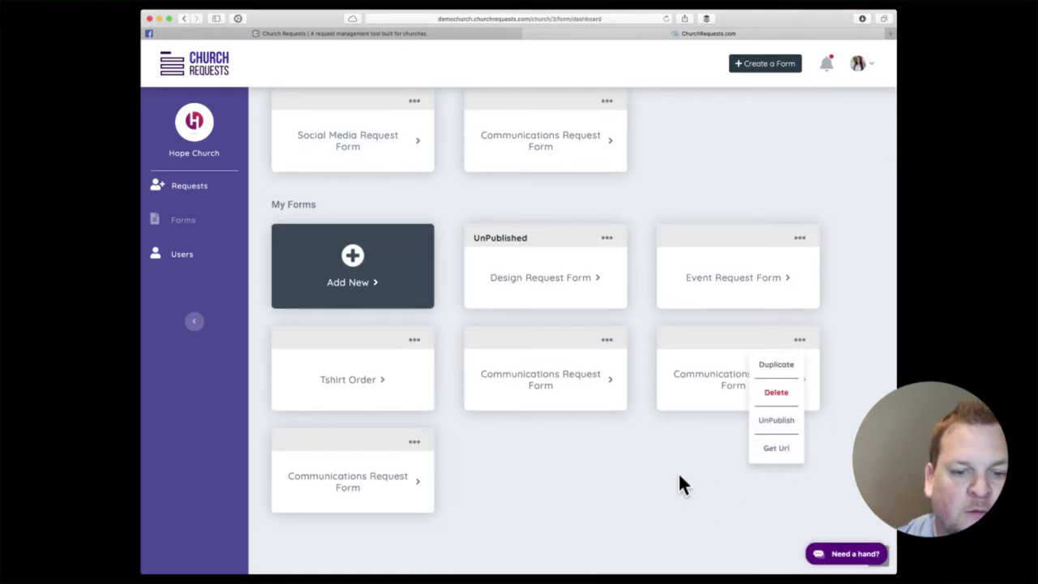
left_click(678, 448)
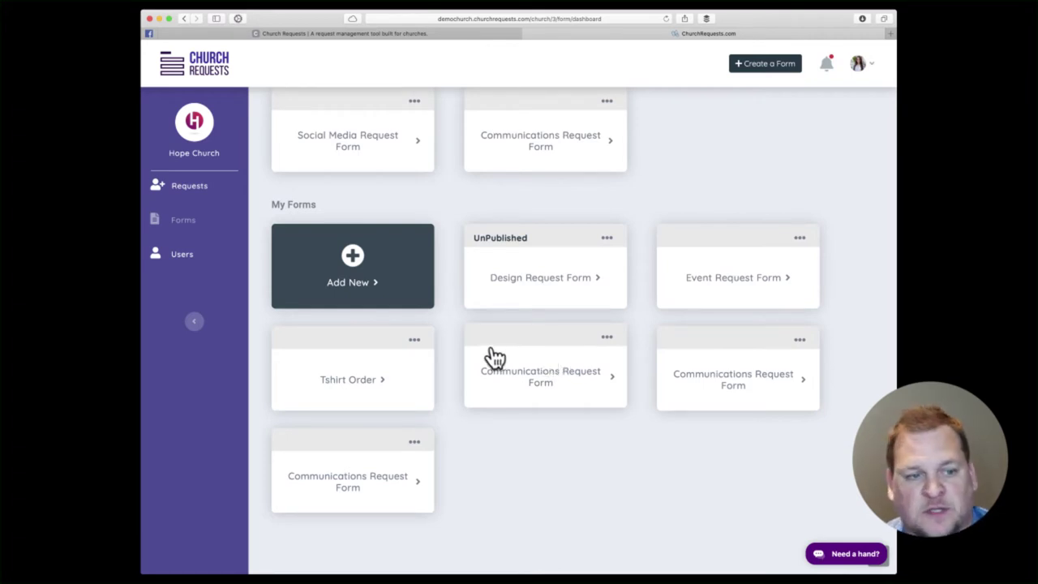
Go to the Users page listing three users, then begin adding a new user.
left_click(178, 256)
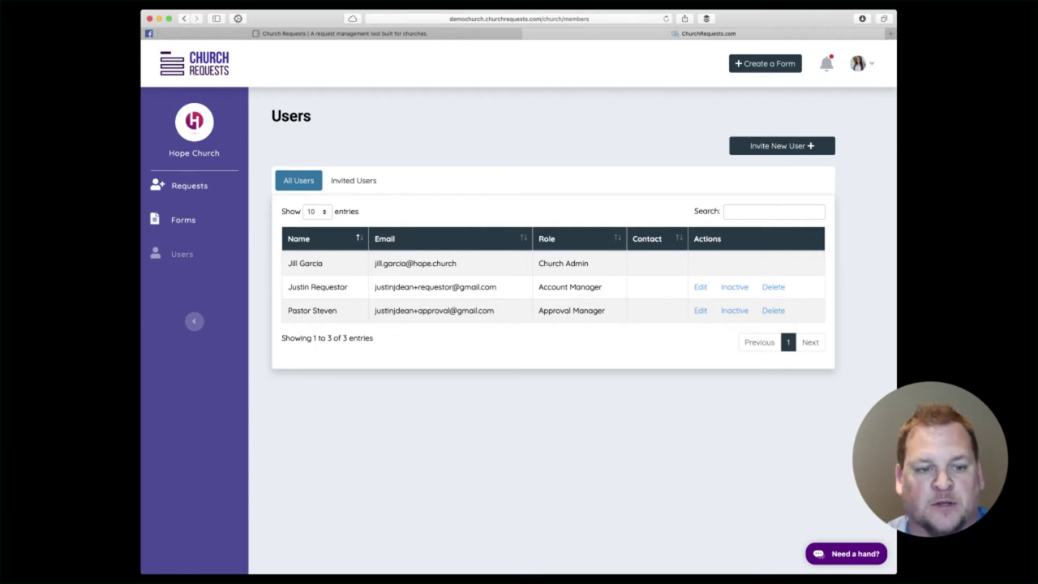
left_click(755, 149)
left_click(466, 265)
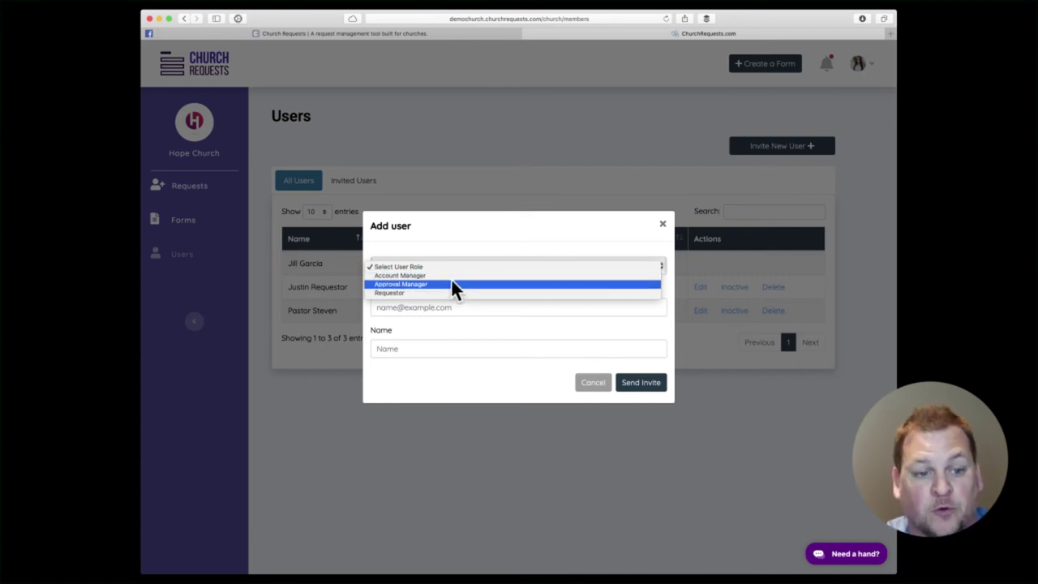
left_click(439, 285)
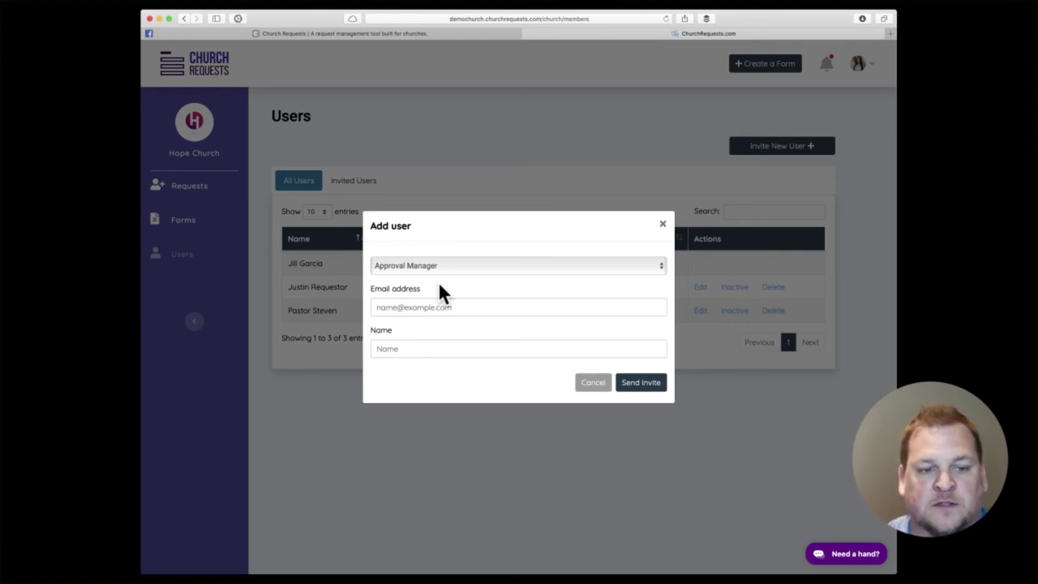
left_click(450, 266)
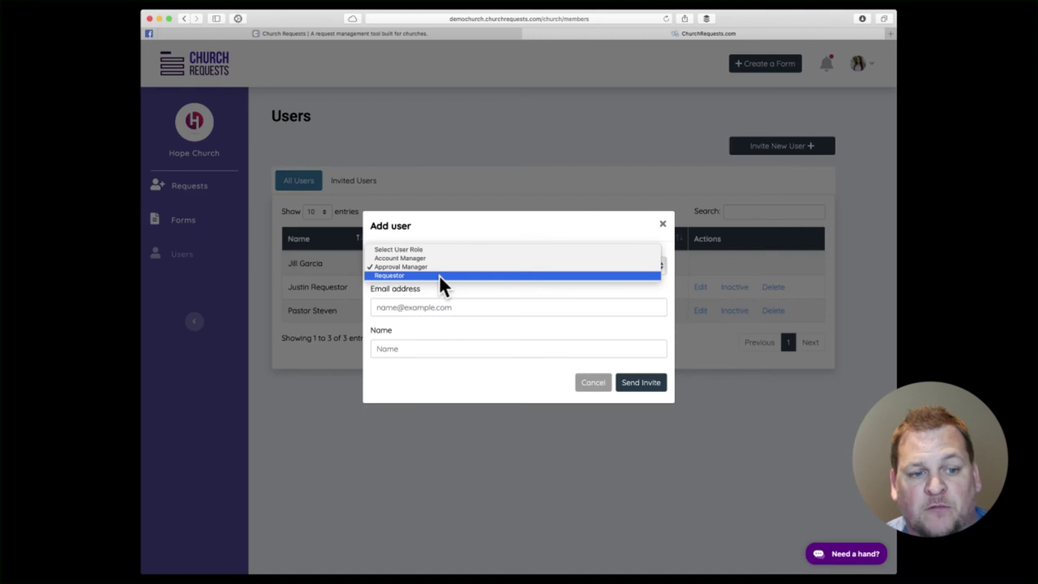
left_click(439, 275)
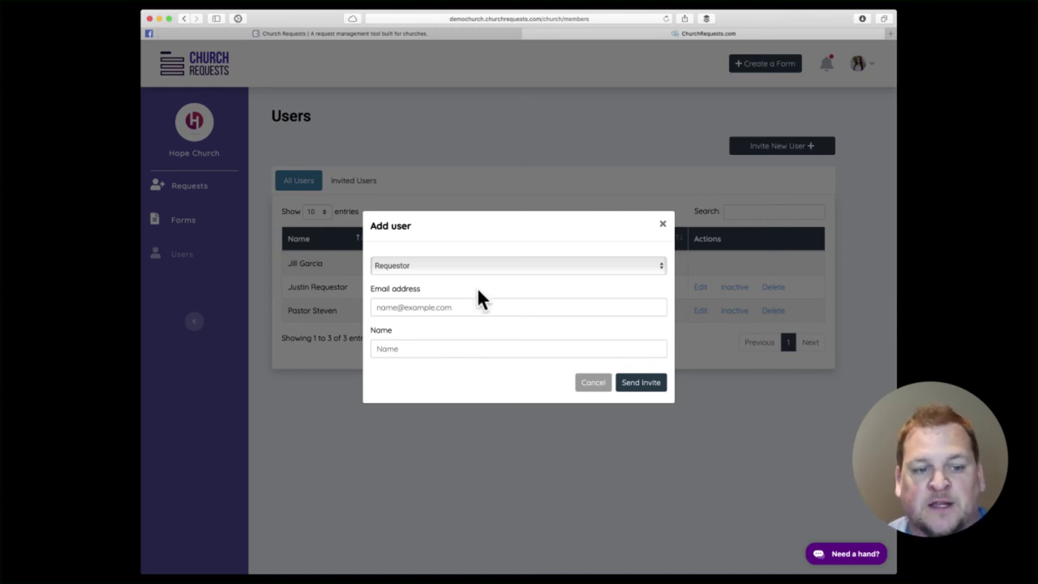
left_click(637, 263)
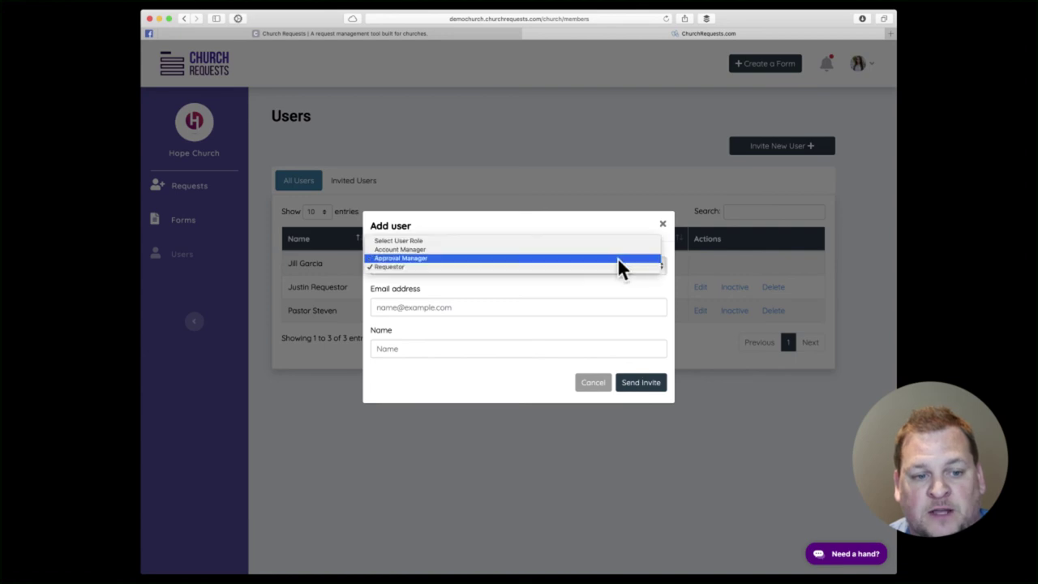
Cancel the Add user dialog and return to the Requests list, where the Design Request shows On Hold.
left_click(593, 382)
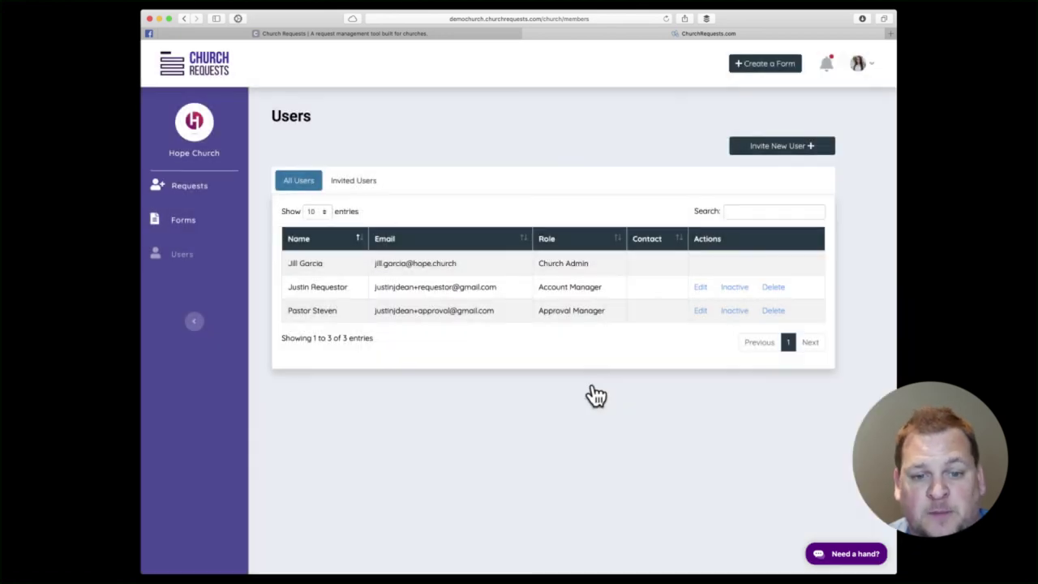
left_click(196, 195)
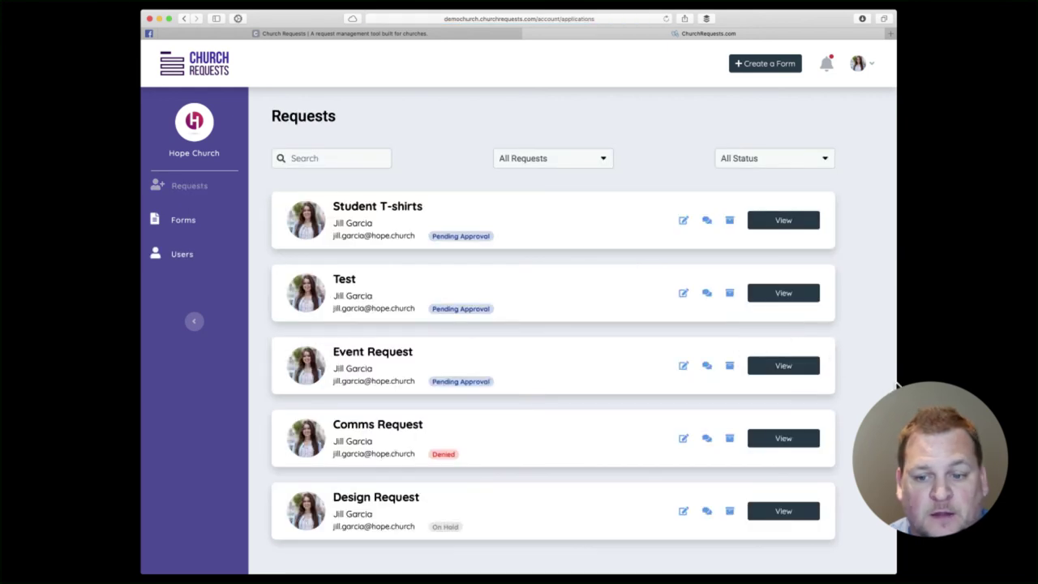